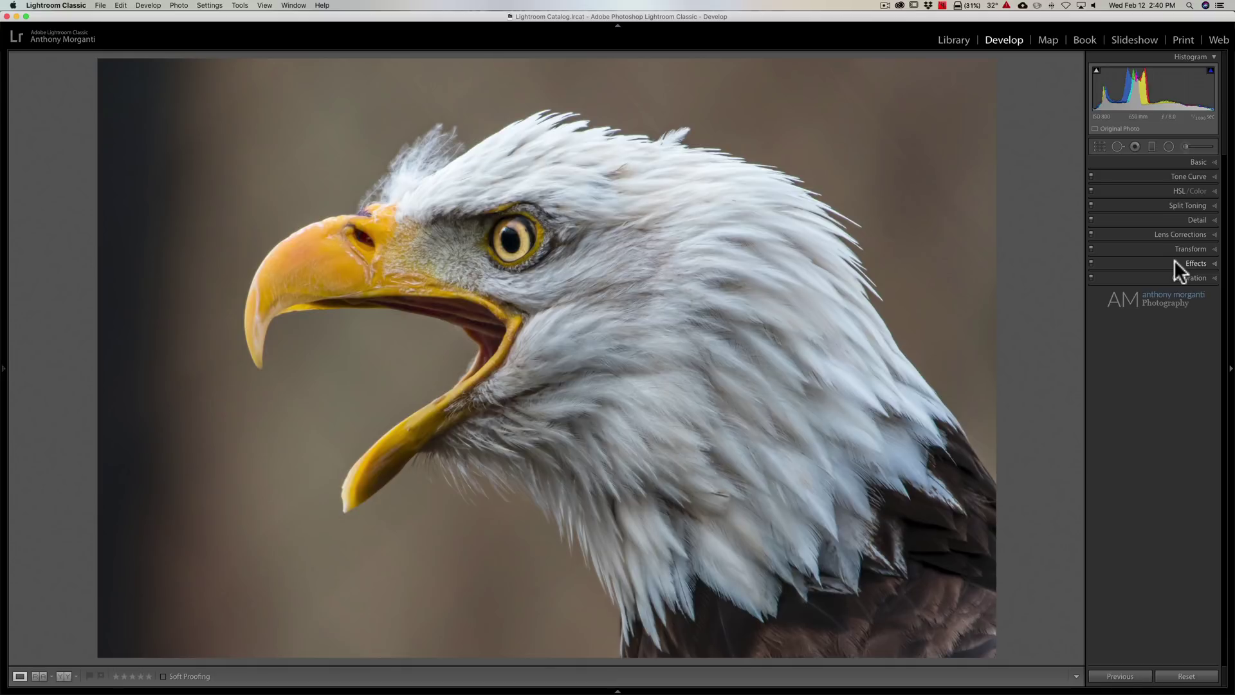
Try post-crop vignetting amounts of -35 and -15 on the photo, resetting the amount to 0 after each
click(1175, 264)
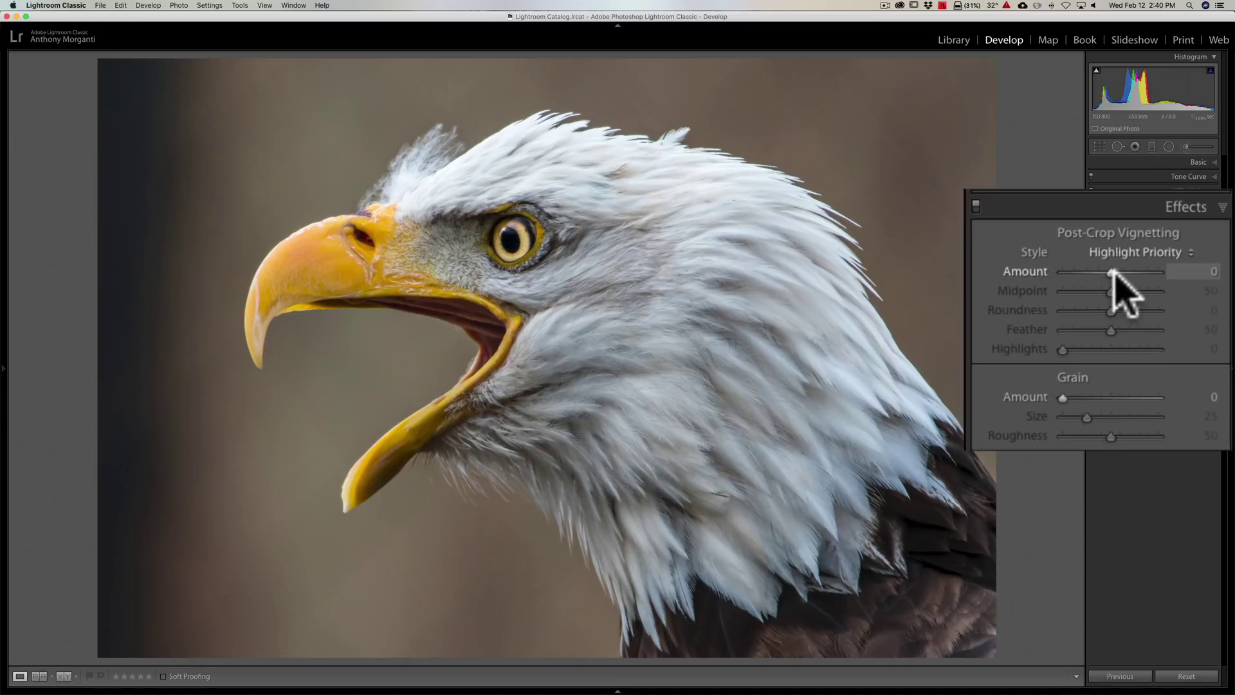
drag(1112, 271, 1095, 272)
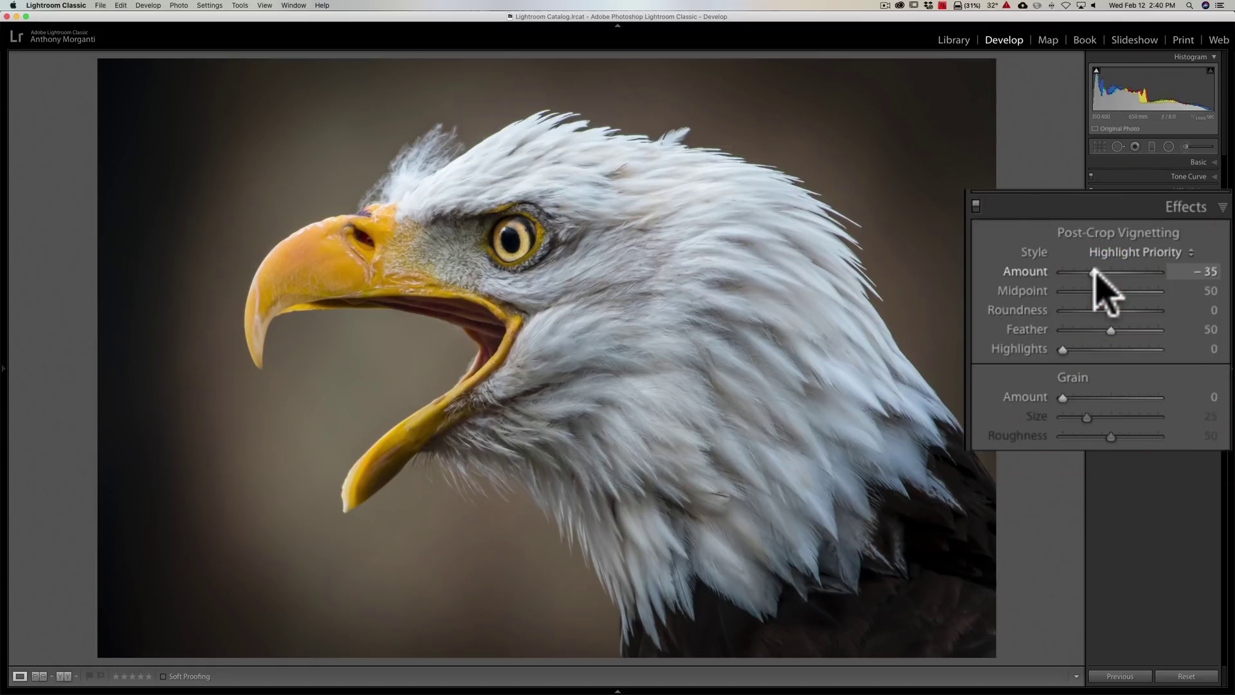
double_click(1035, 272)
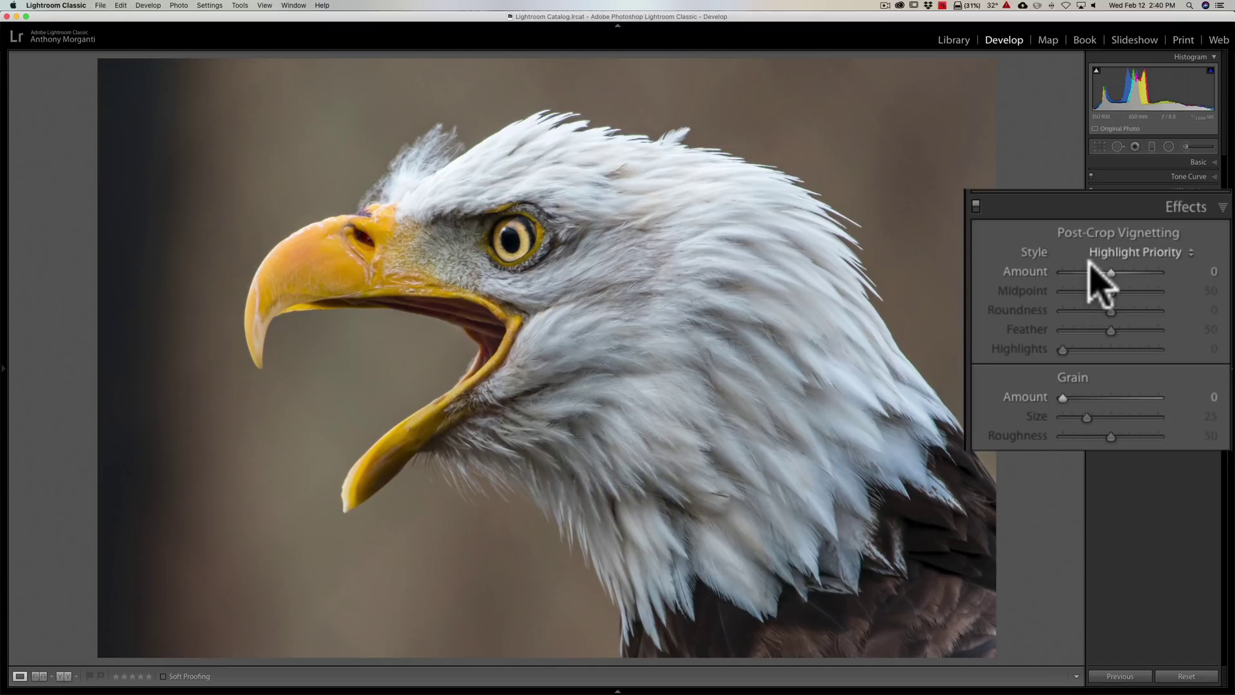
drag(1107, 271, 1102, 271)
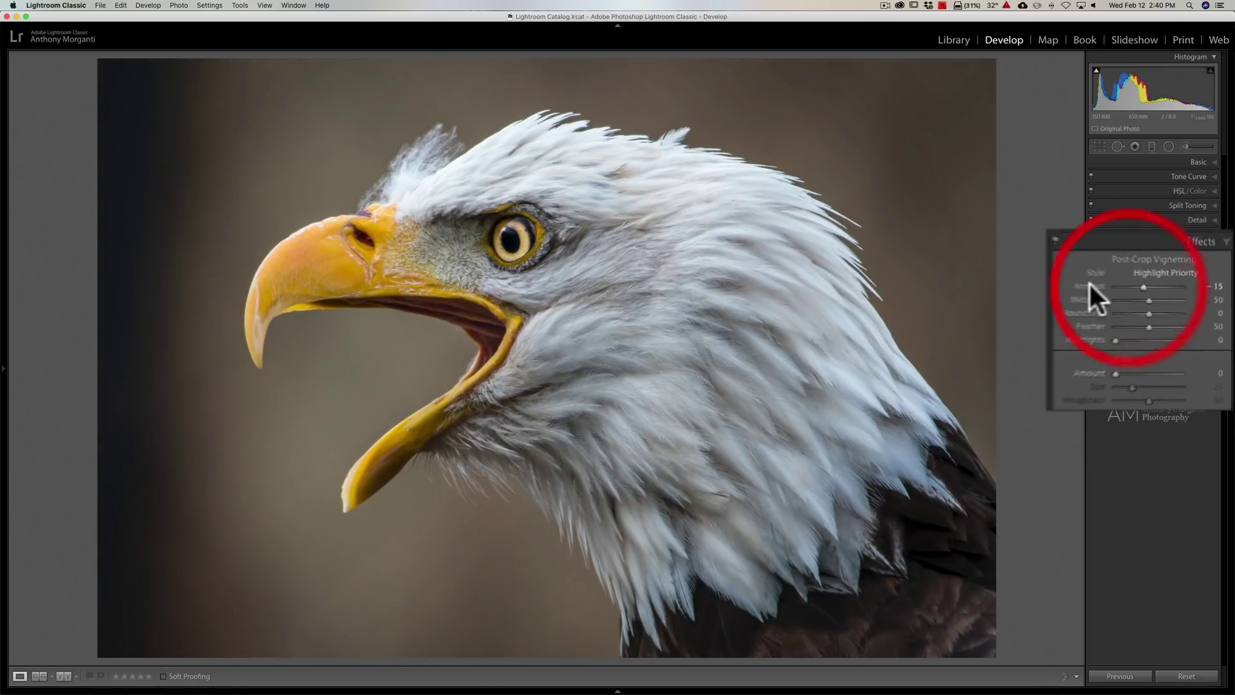
double_click(1113, 292)
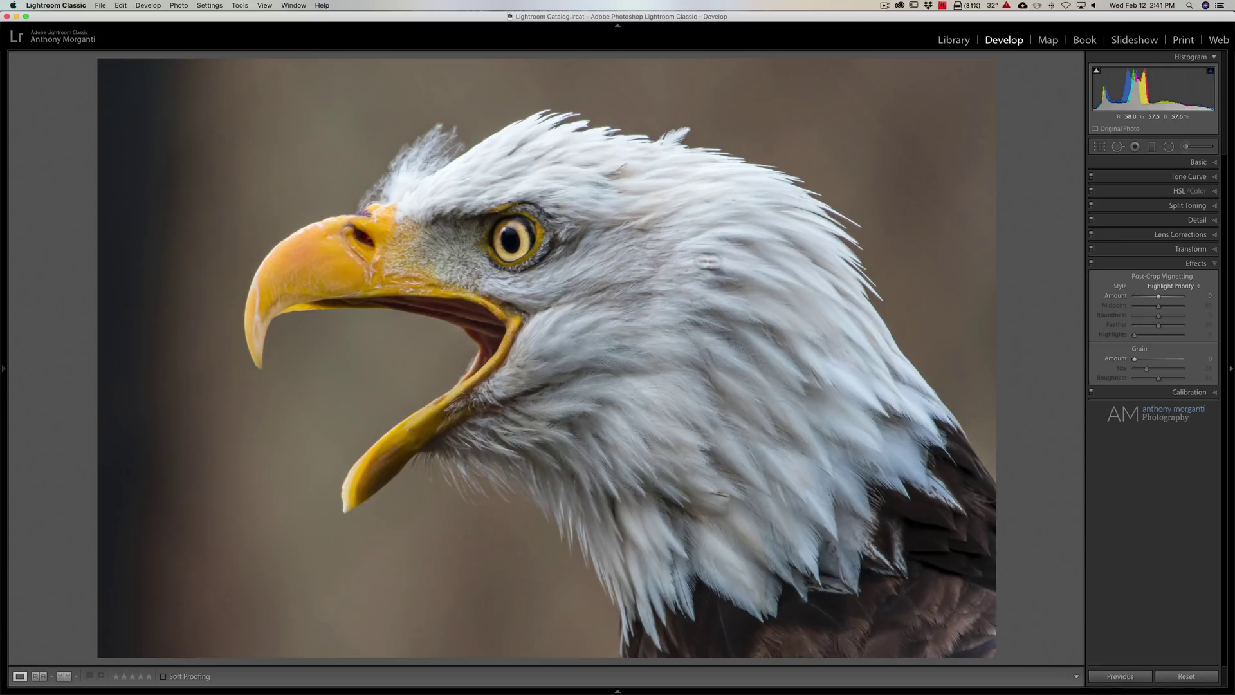
click(1193, 262)
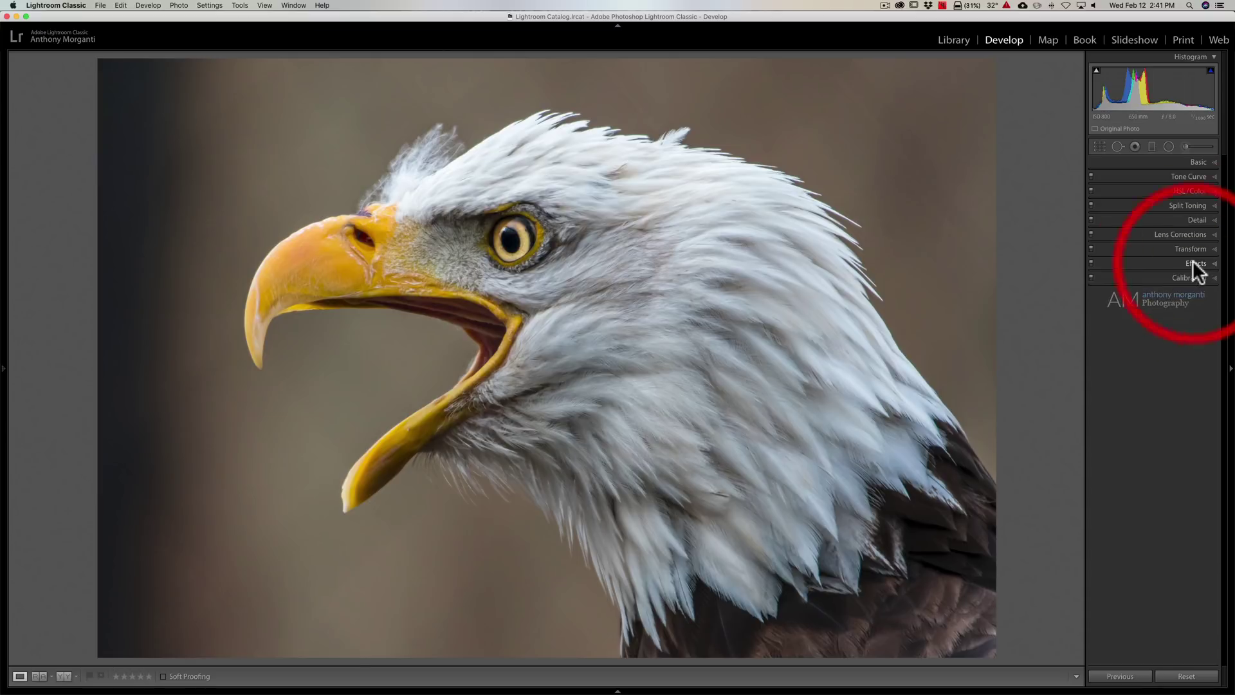
Draw a non-inverted radial filter around the eagle's eye and open beak, with exposure -1.16 and feather 100
click(1165, 145)
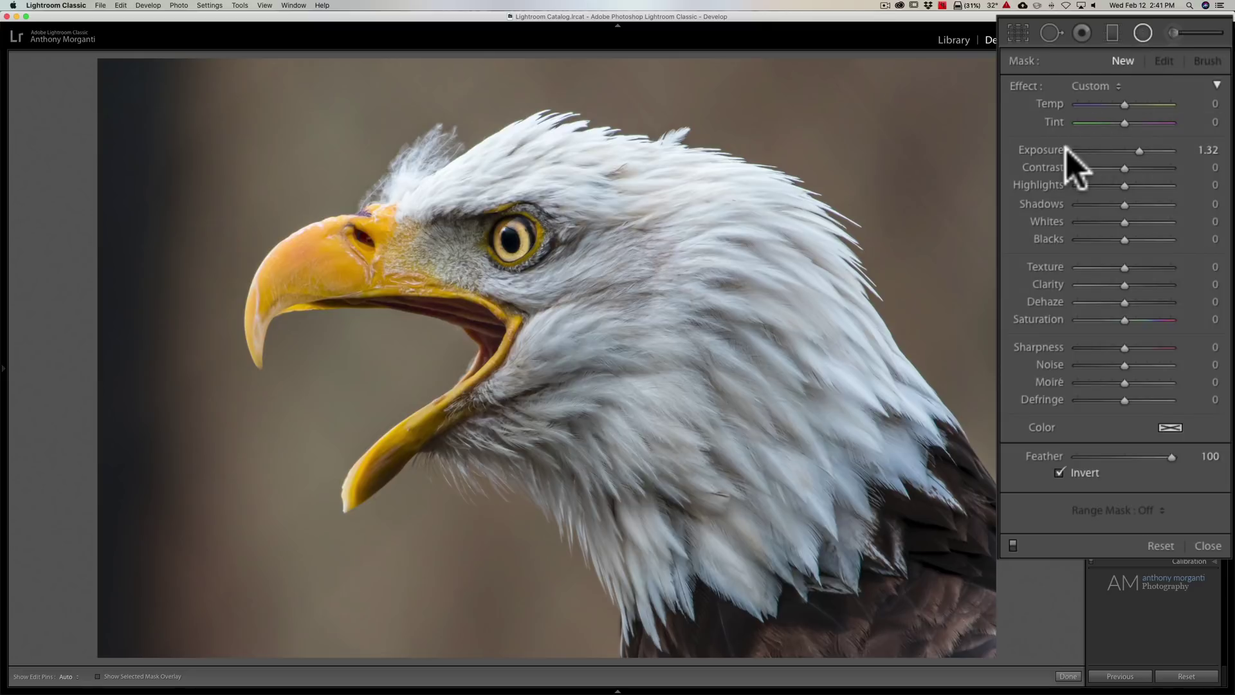
drag(1138, 149, 1111, 150)
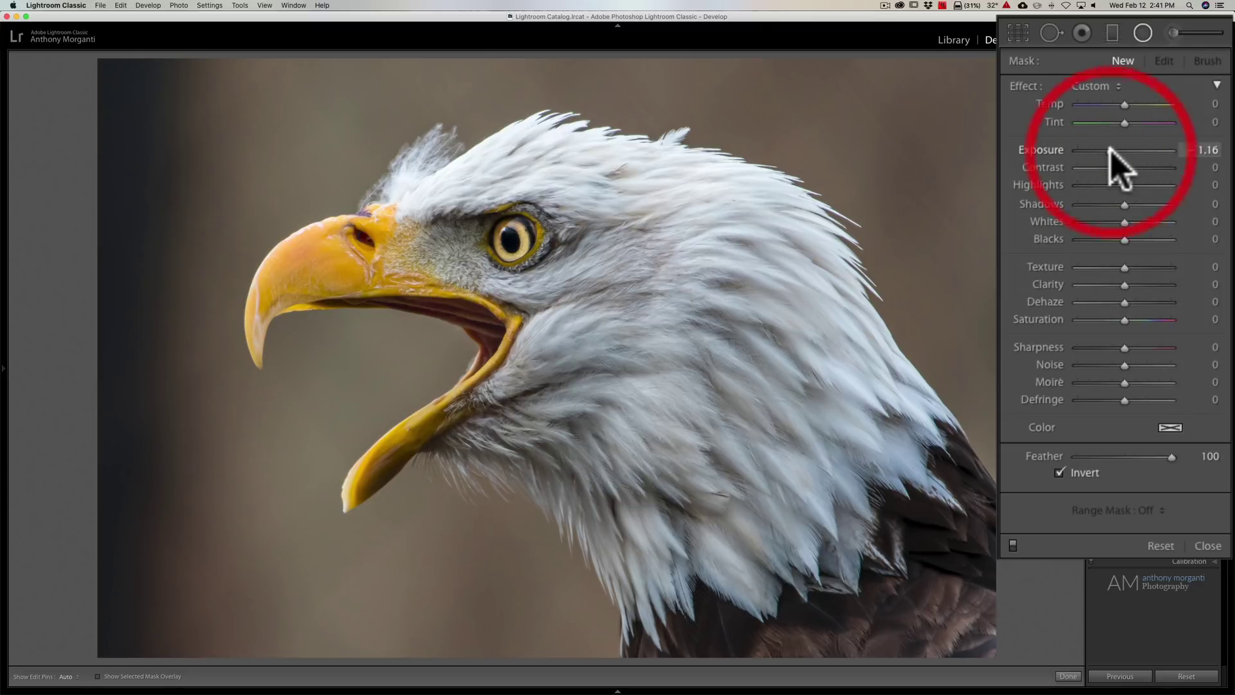
click(1058, 471)
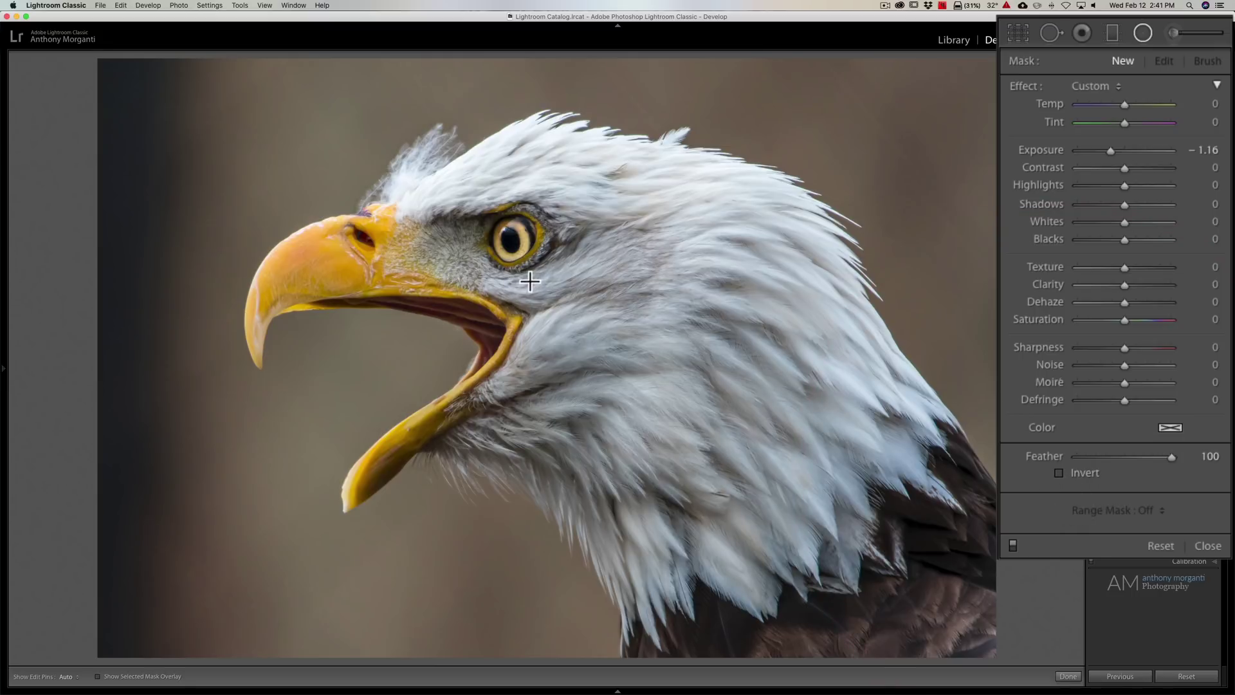
drag(533, 283, 725, 433)
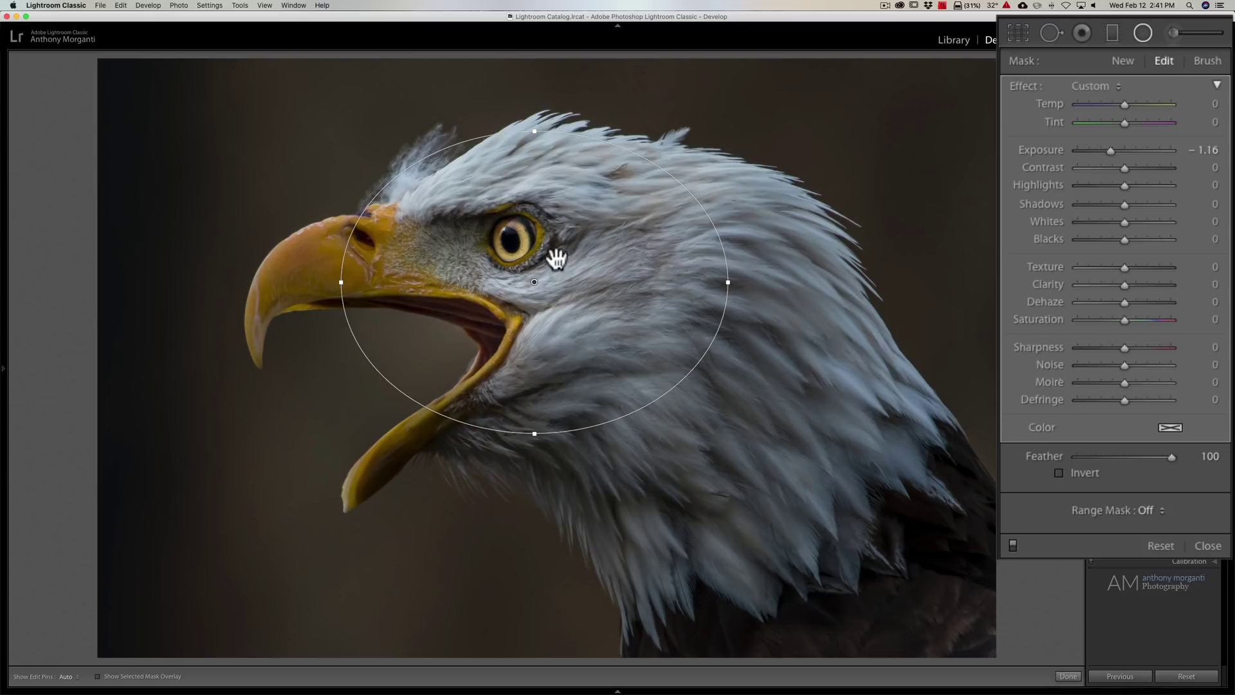
Expand the radial filter ellipse to fit the whole photo and set its exposure to -1.27
key(super)
super+double_click(557, 259)
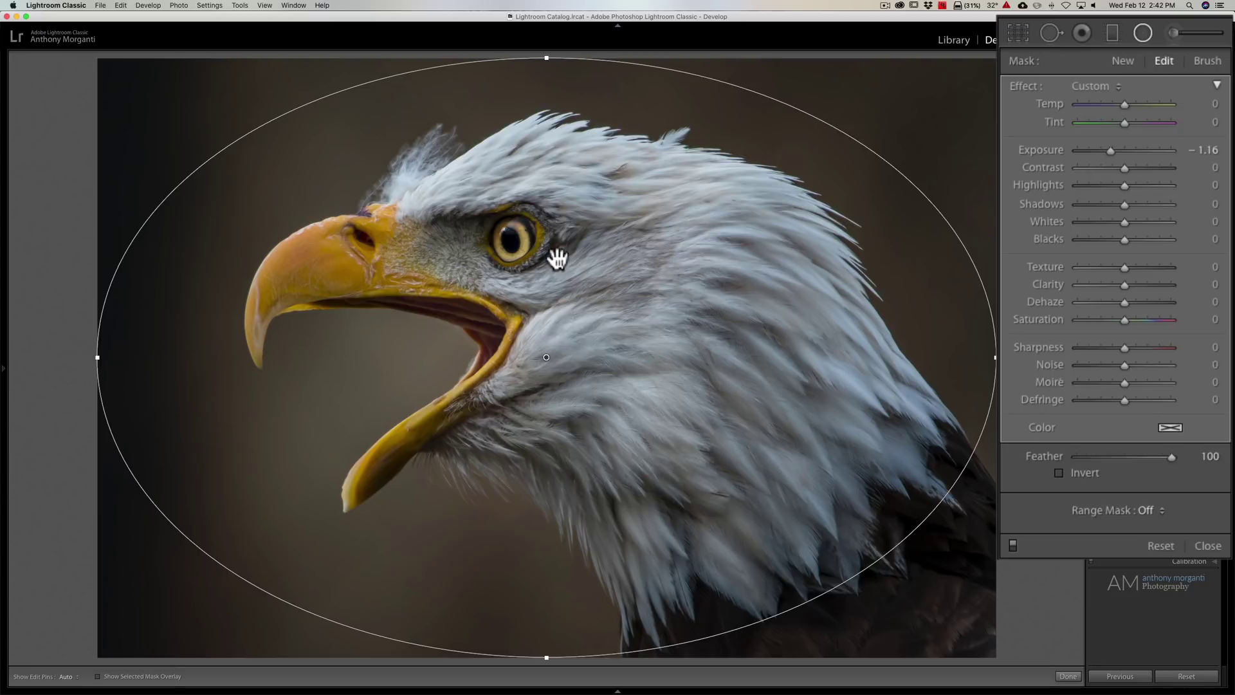
drag(1112, 148, 1109, 147)
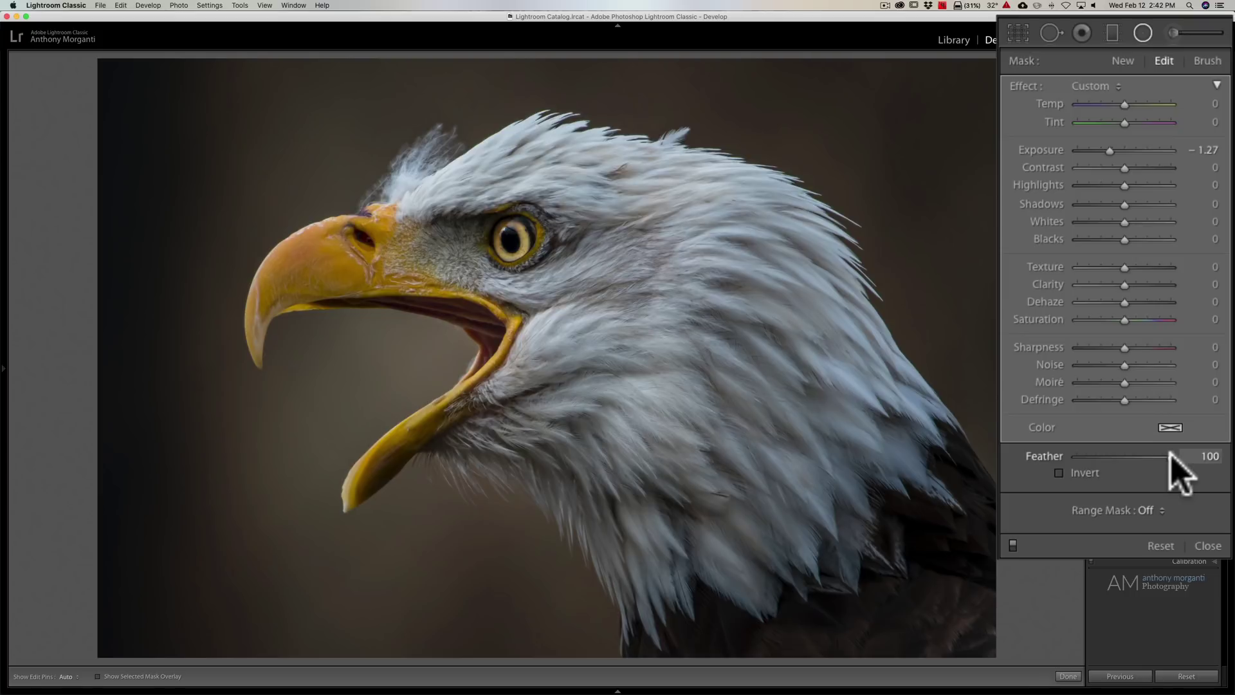
super+double_click(458, 278)
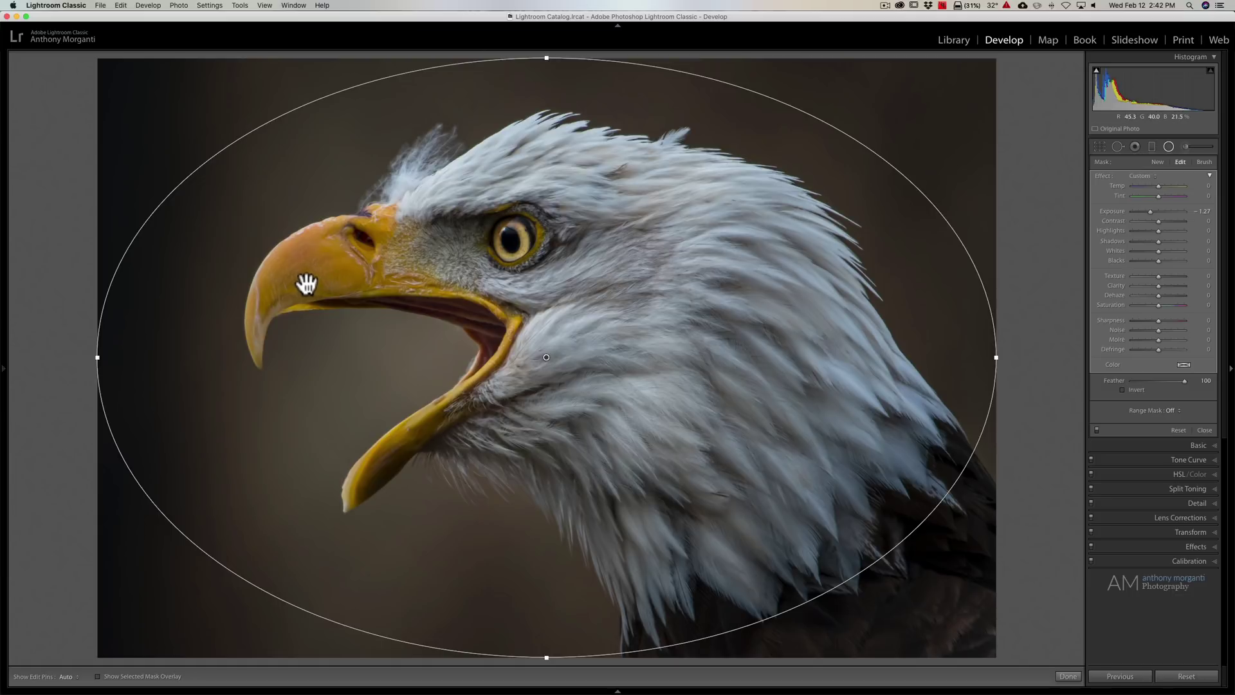
Stretch the radial filter far beyond the photo's left edge and slightly above its top edge, keeping the opposite sides fixed
mouse_move(3, 378)
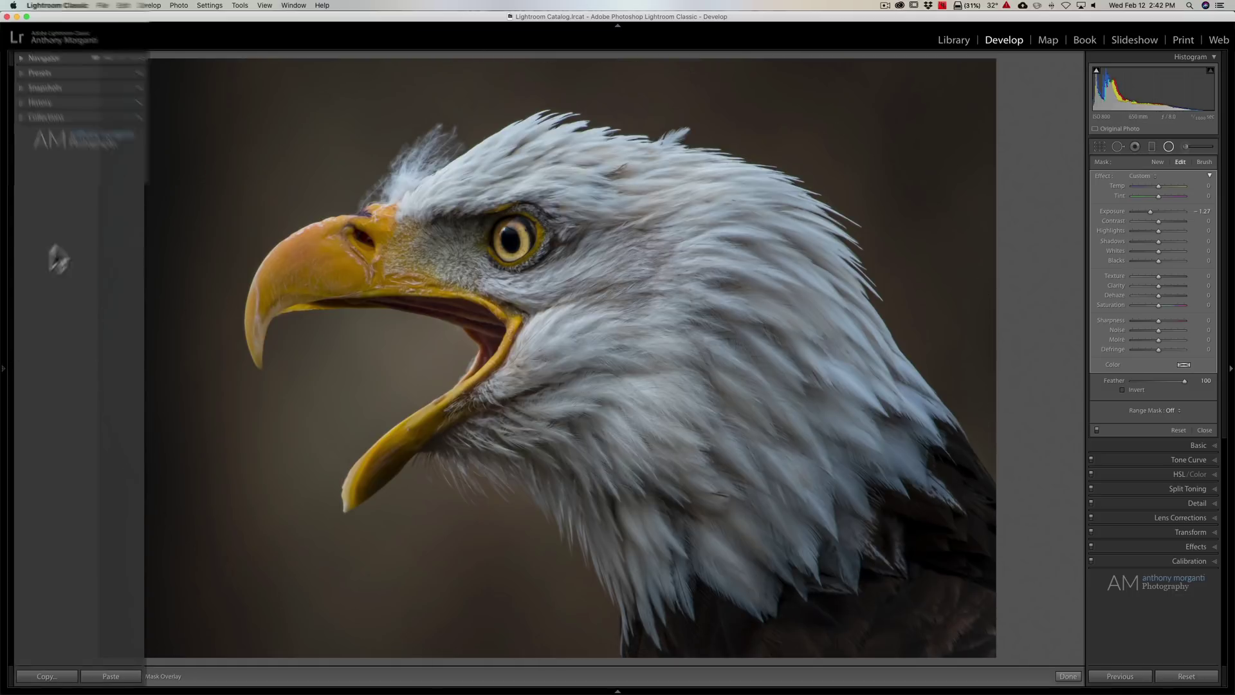
click(131, 57)
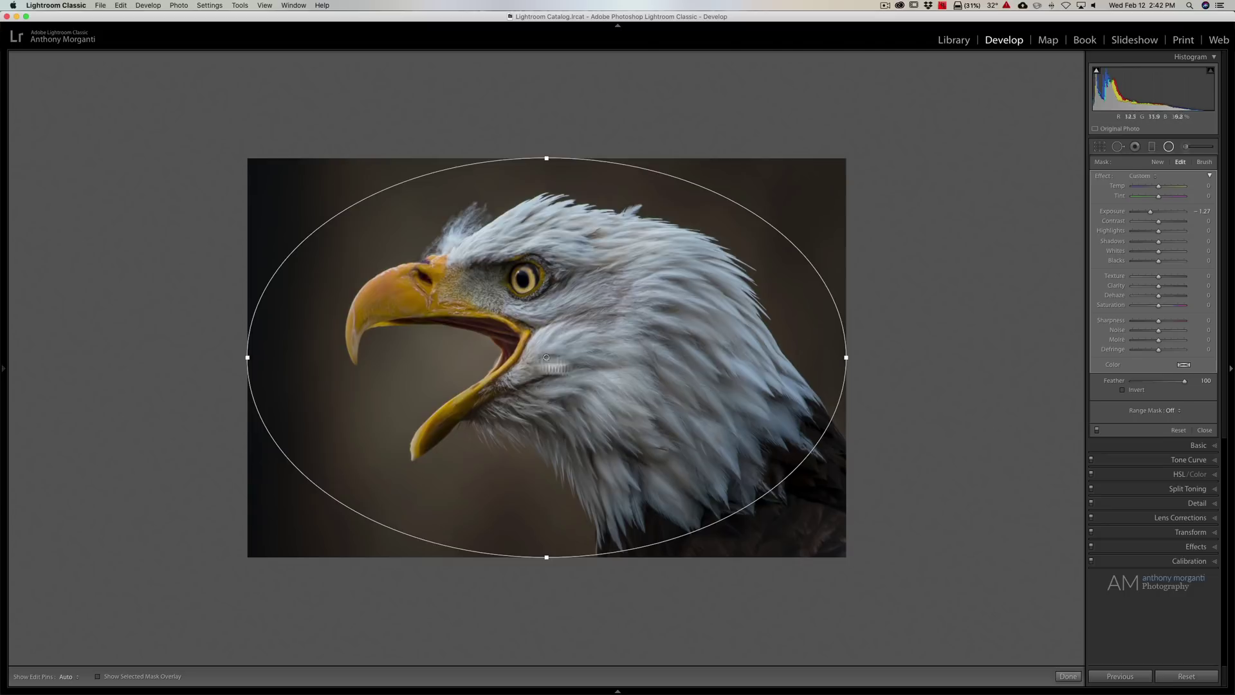
drag(248, 358, 206, 357)
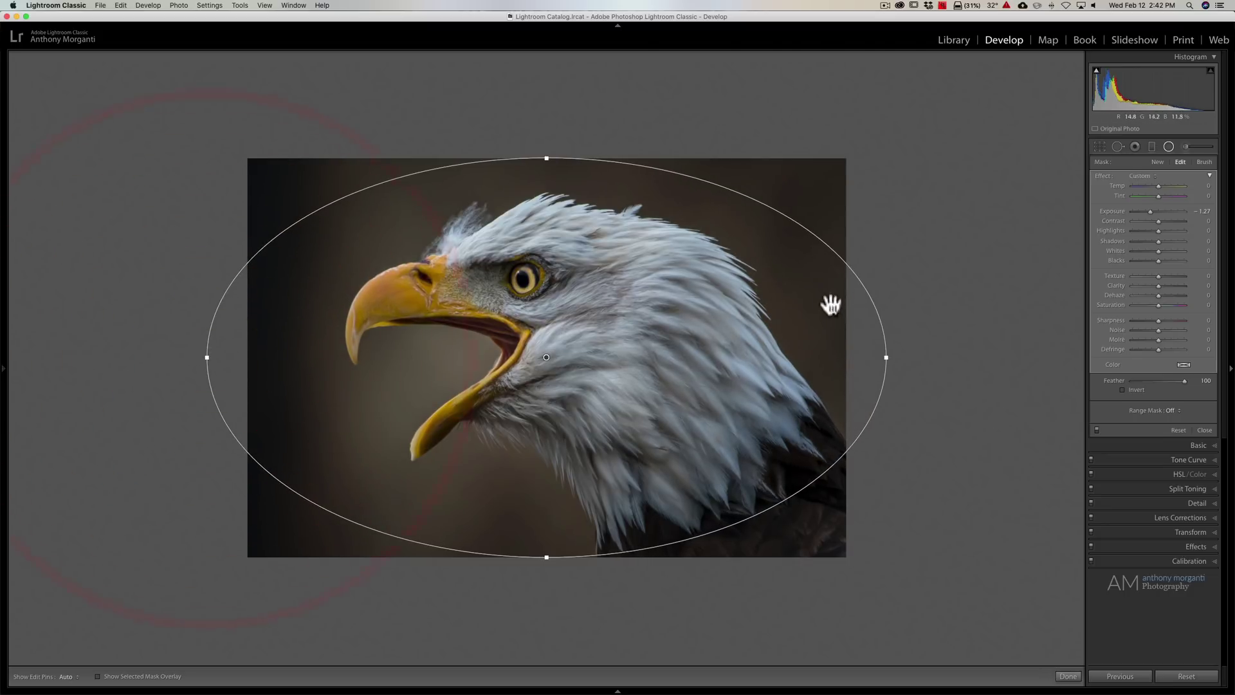
key(super+z)
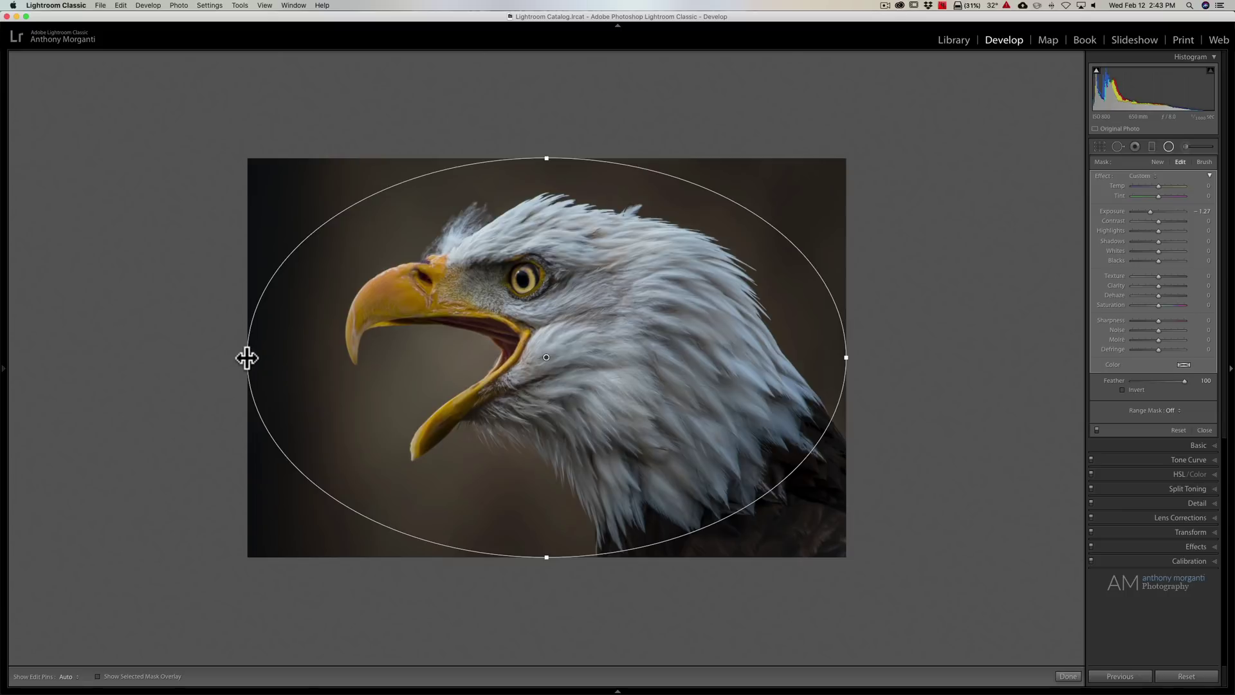
key(alt)
drag(247, 357, 43, 359)
drag(443, 155, 444, 145)
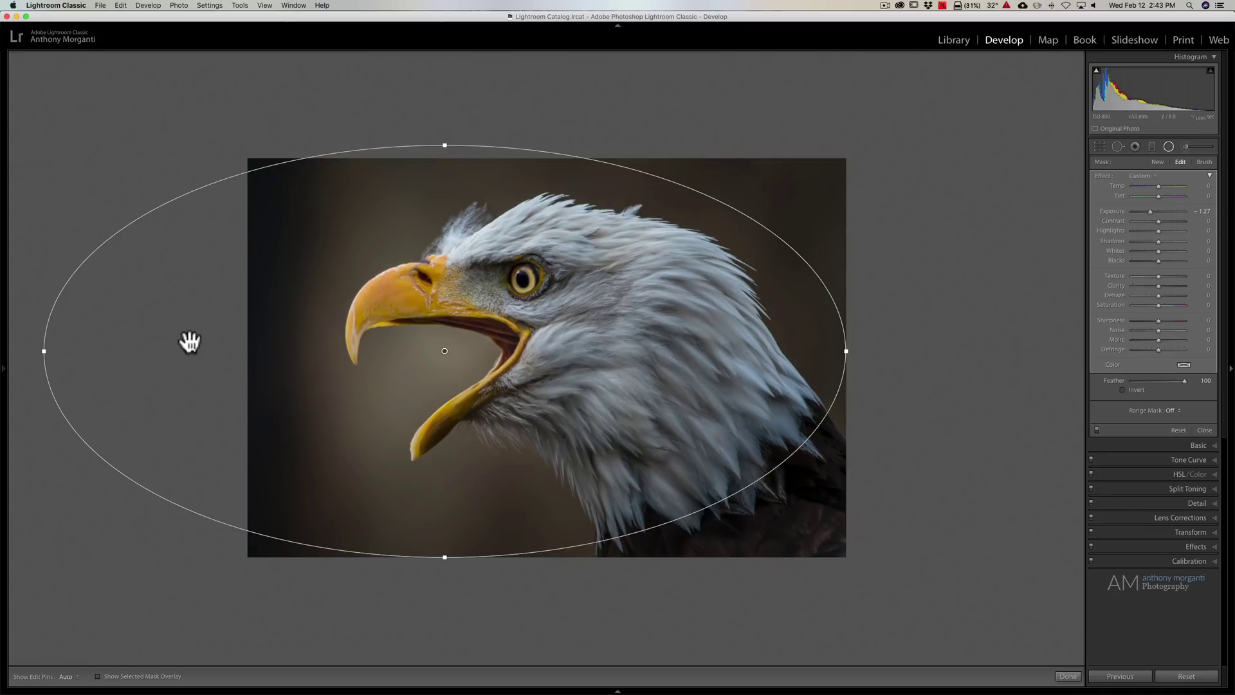
mouse_move(4, 360)
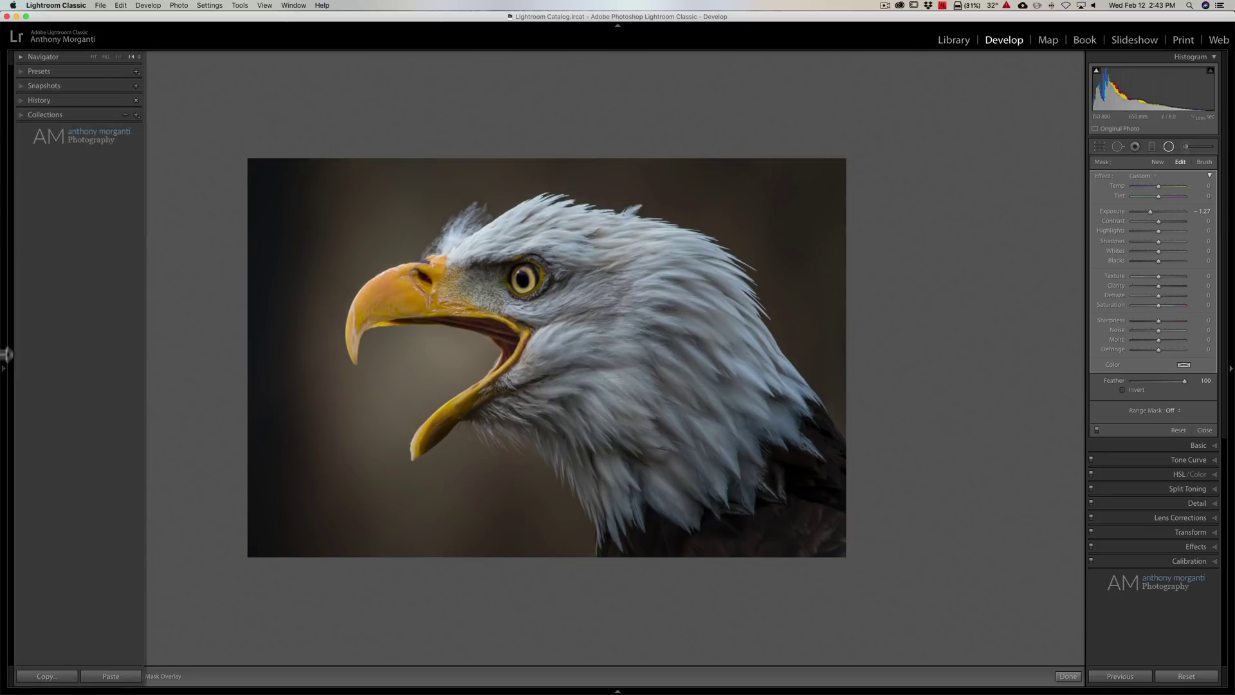
click(94, 57)
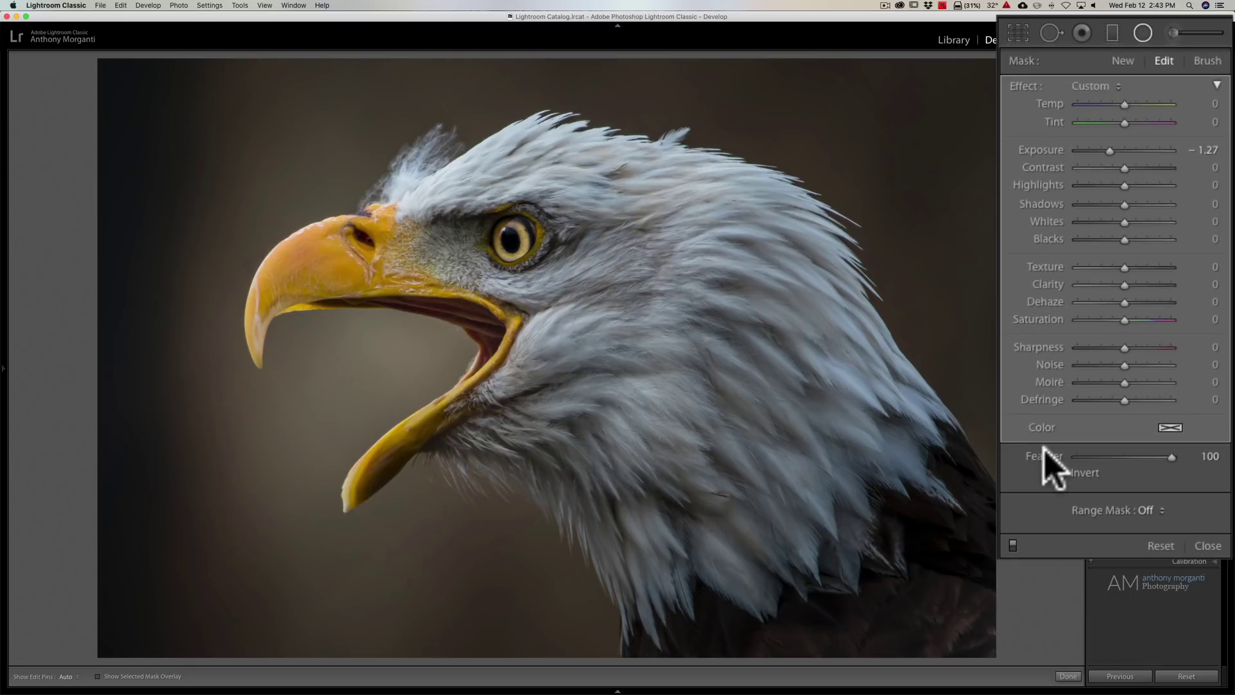
Compare the photo with and without the radial filter, and try a feather of 41 before restoring 100
click(1013, 544)
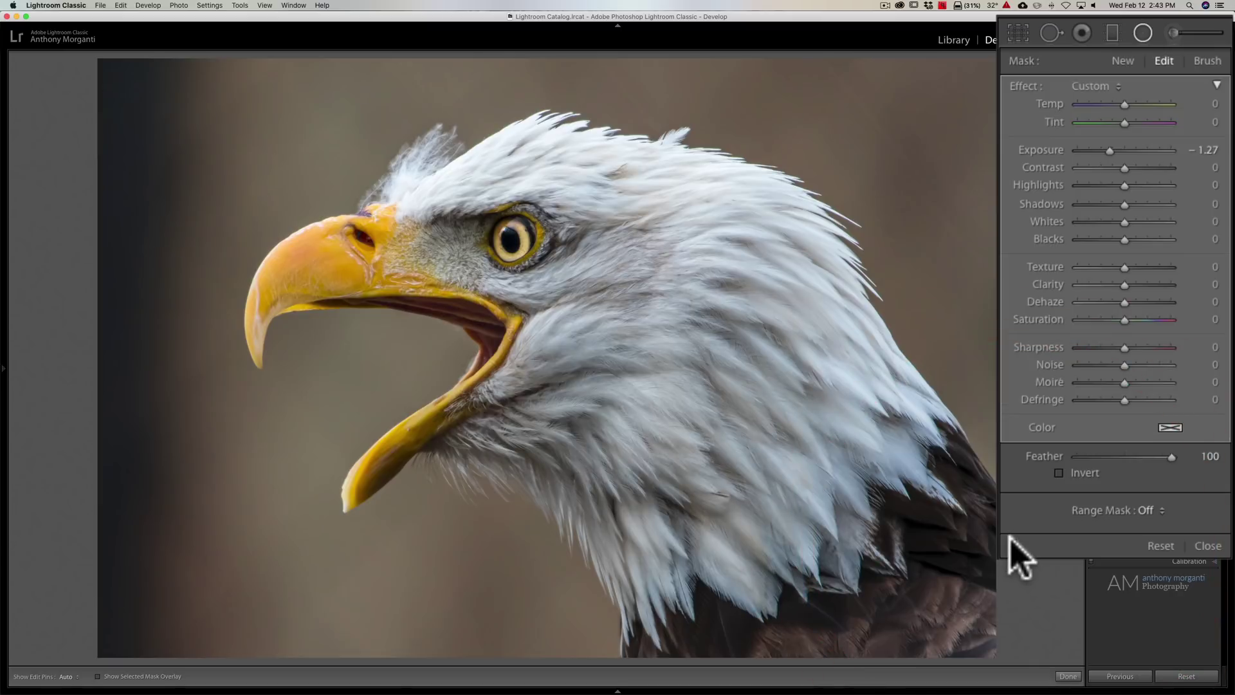
click(1013, 544)
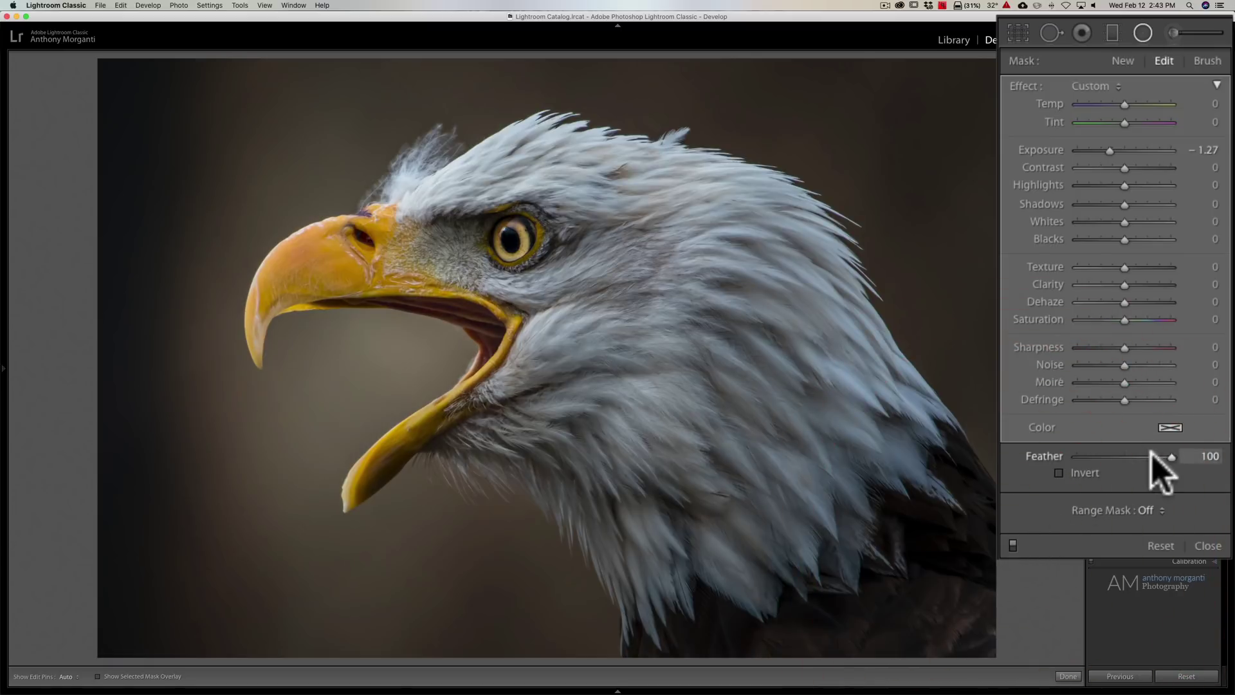
drag(1171, 455, 1117, 457)
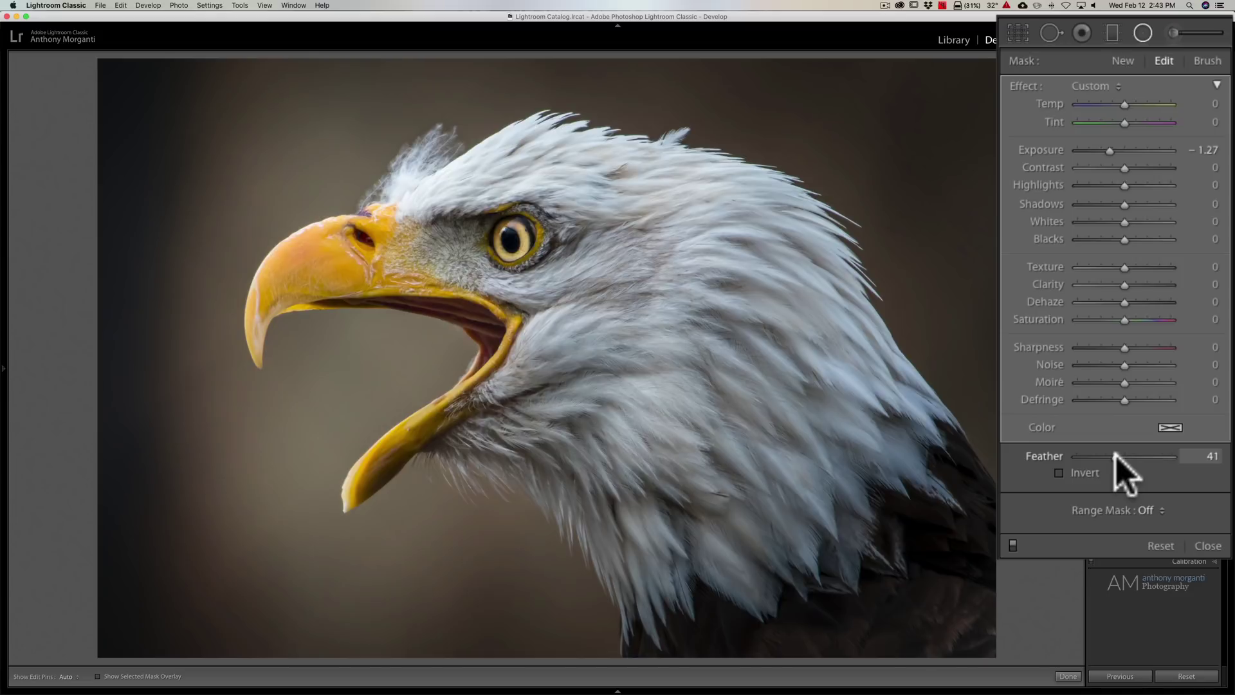
drag(1116, 455, 1234, 456)
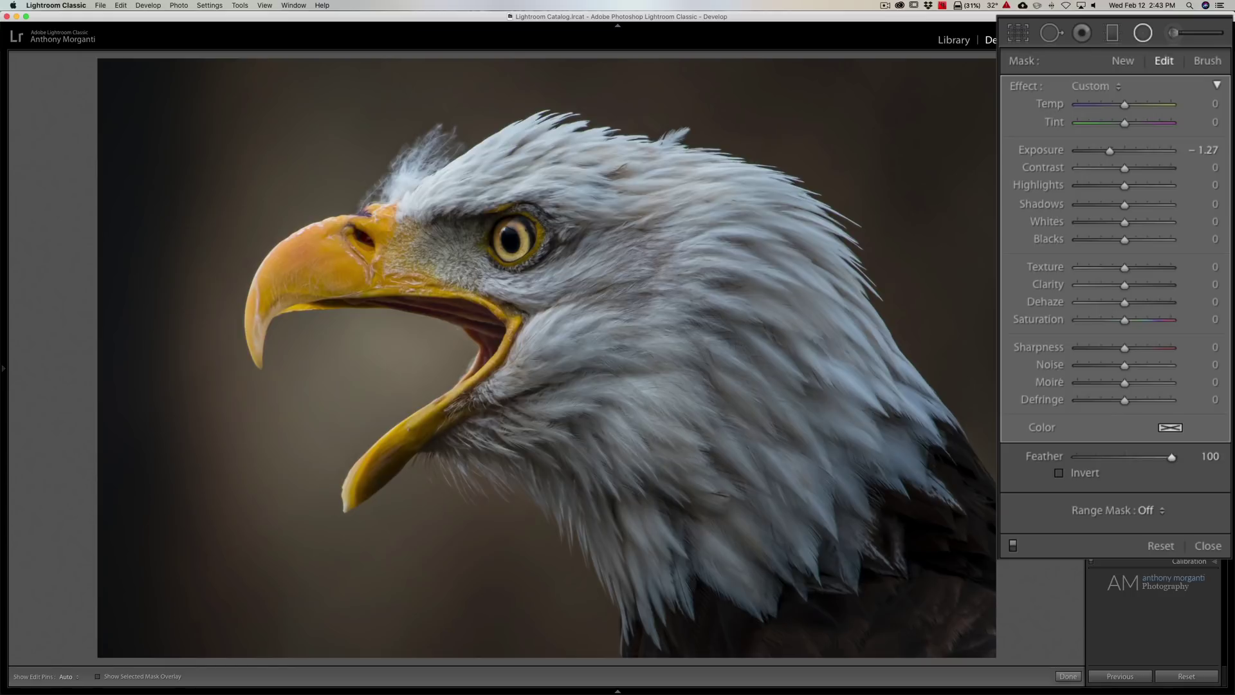
Add a second radial filter as a circle over the eagle's head, inverted, with exposure 1.21
click(1130, 62)
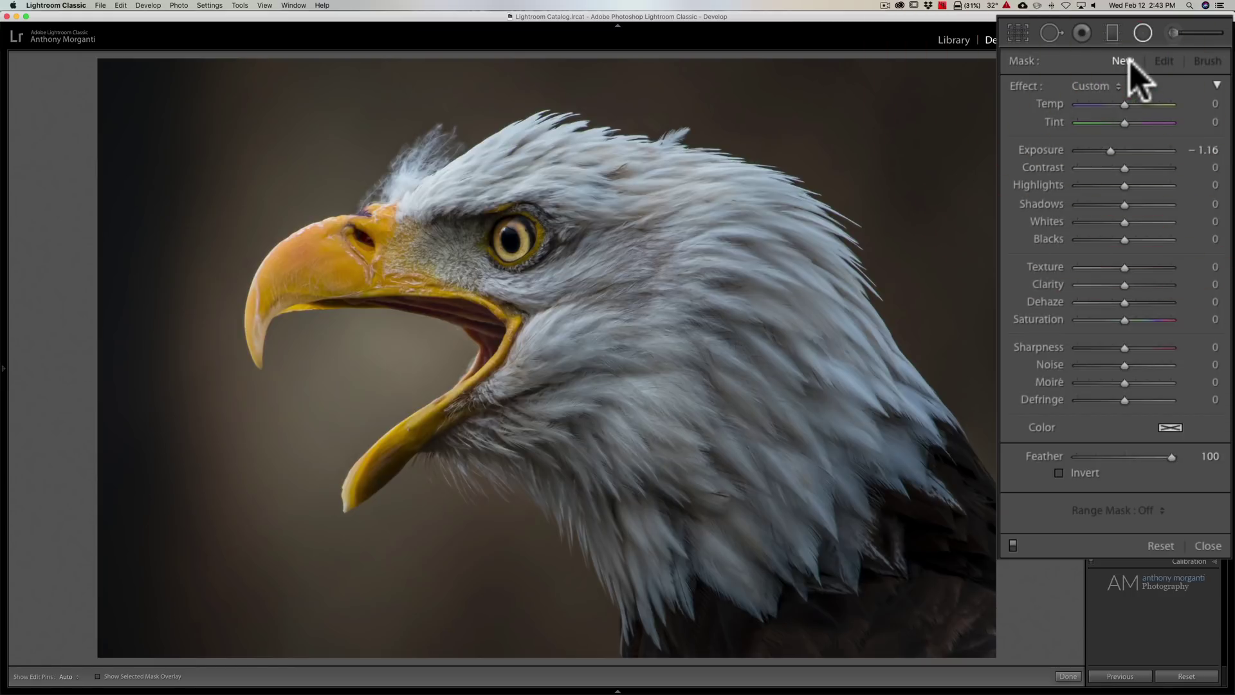
drag(1107, 149, 1136, 150)
click(1059, 473)
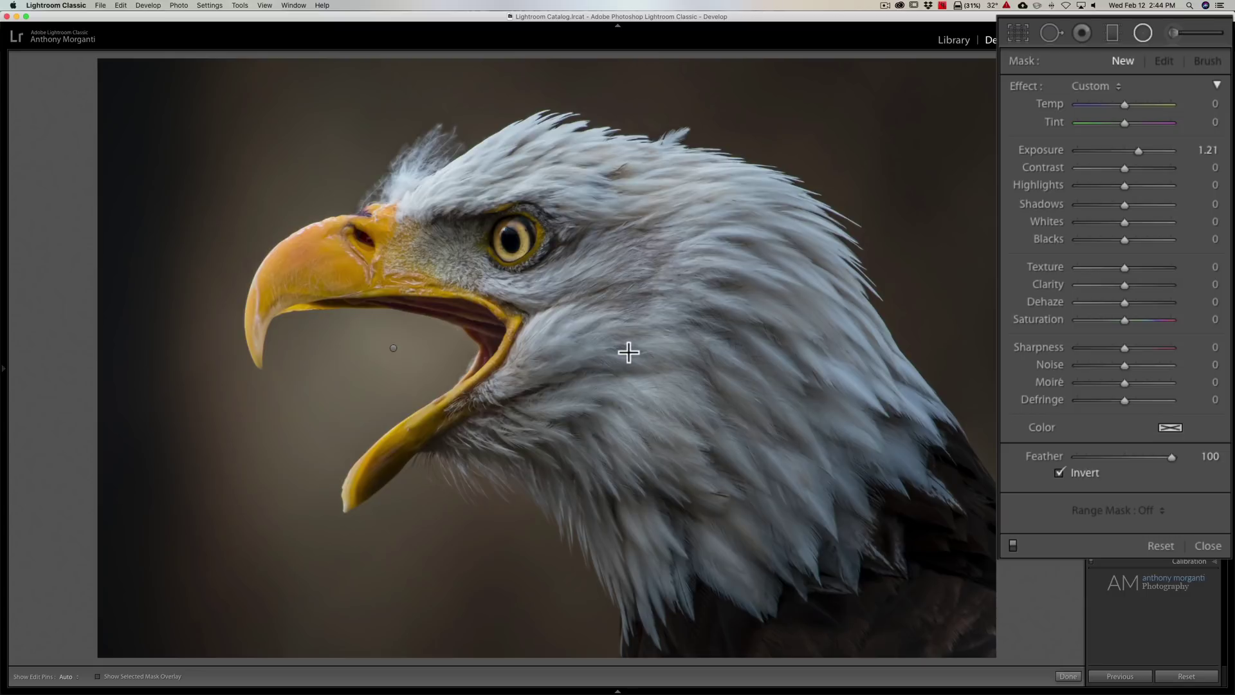
key(shift)
drag(607, 318, 805, 482)
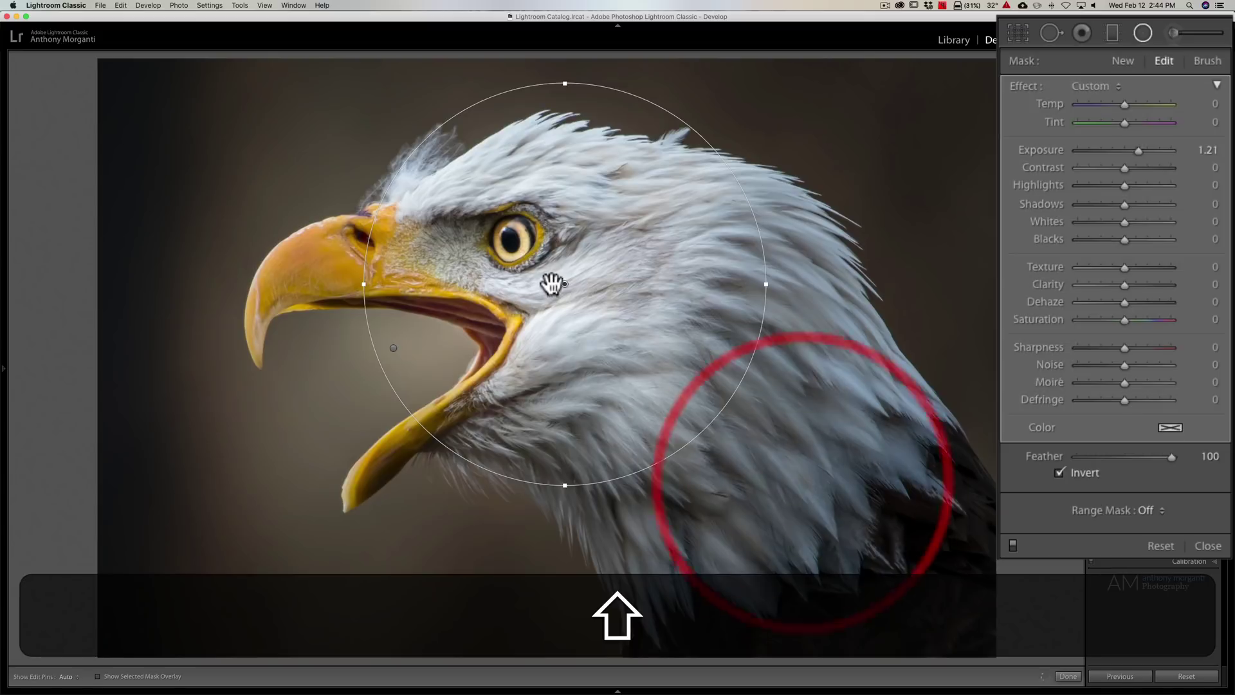
Recentre the brightening filter on the head, reshape it into a tilted ellipse following the feathers, and set its feather to 63
mouse_move(562, 281)
mouse_down()
mouse_move(630, 314)
mouse_move(610, 310)
mouse_up()
mouse_move(613, 100)
mouse_down()
mouse_move(554, 102)
mouse_move(505, 127)
mouse_move(432, 69)
mouse_up()
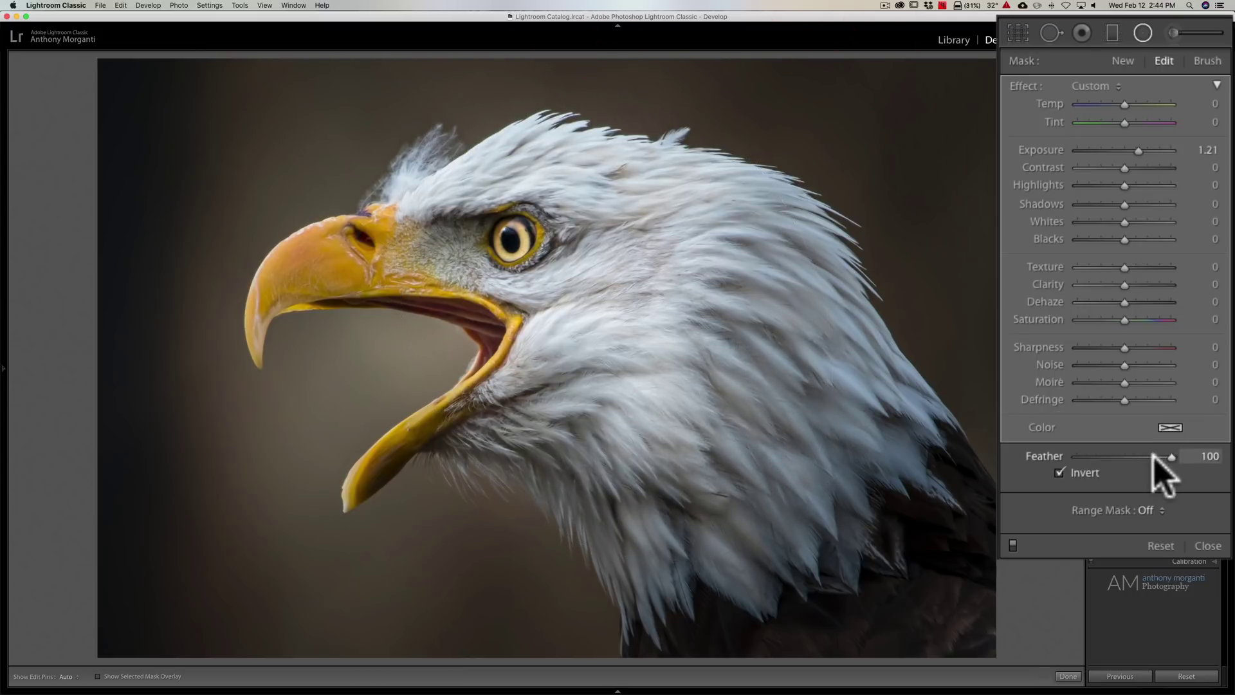
drag(1166, 455, 1133, 455)
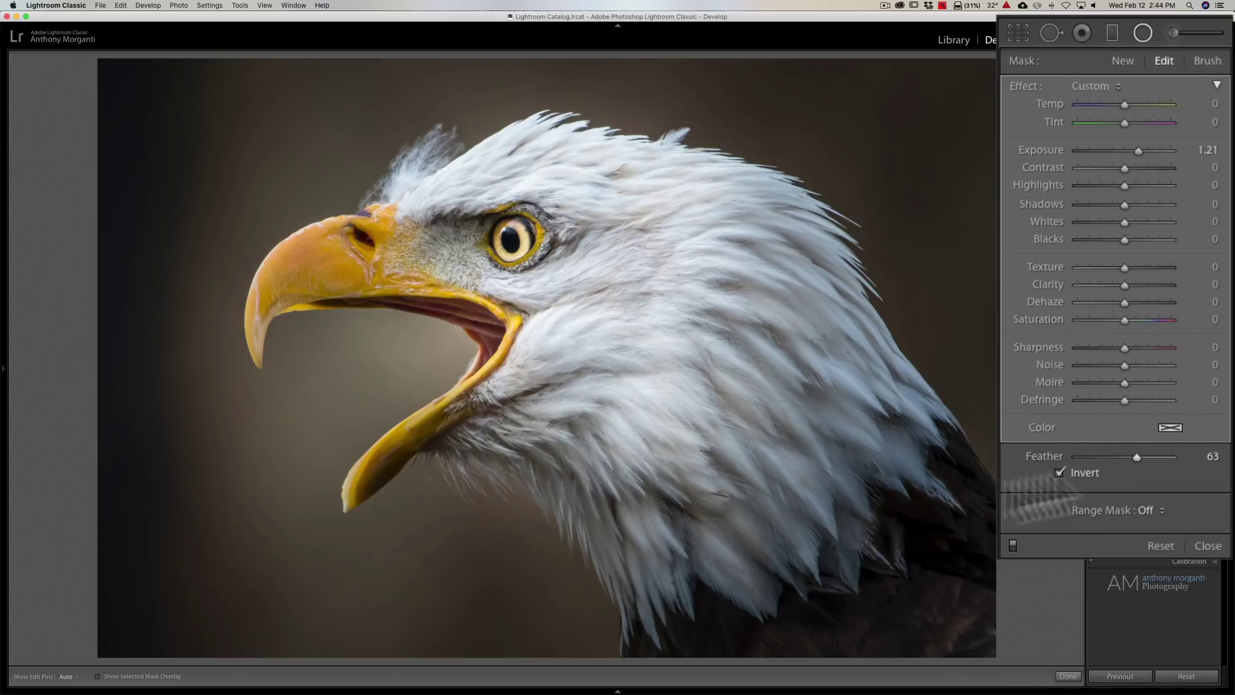
click(1013, 546)
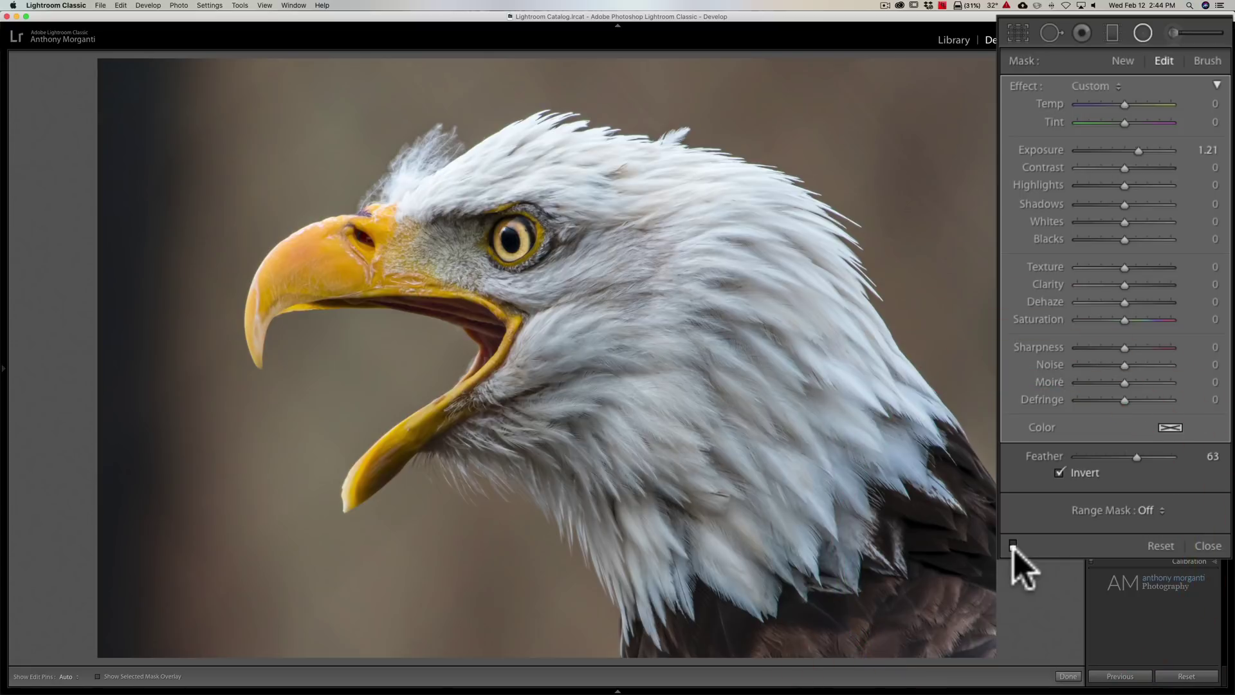
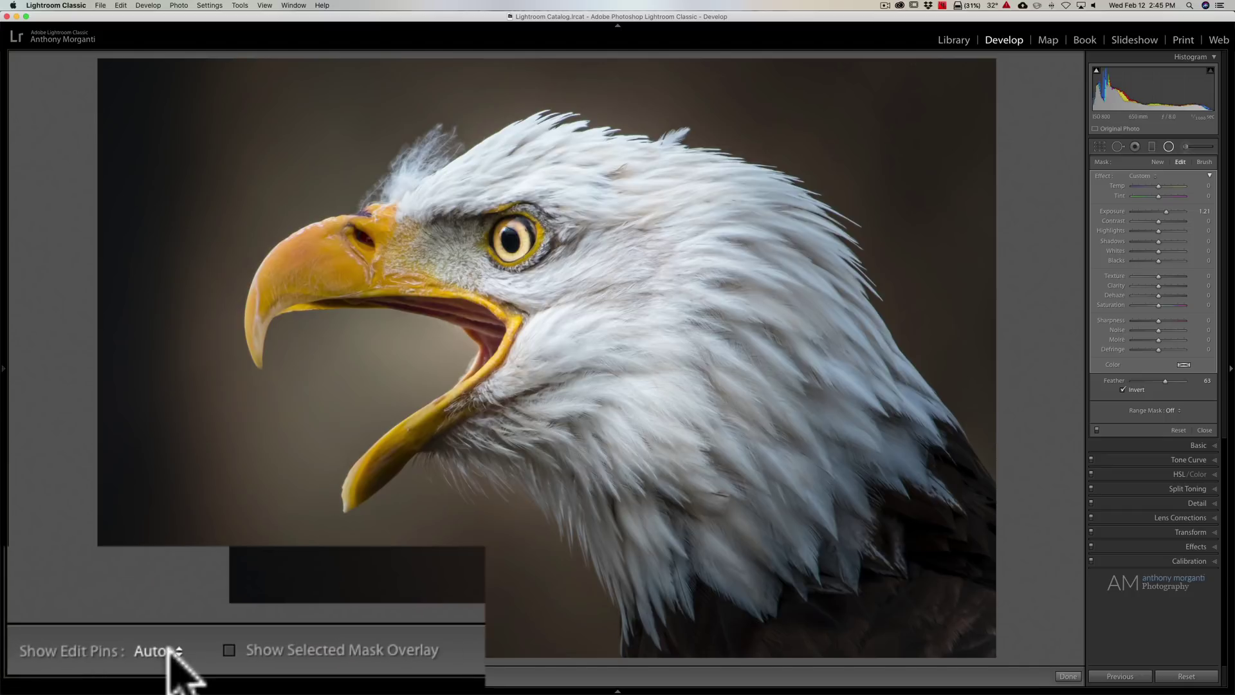
Review the edit pin display choices, keep Auto, and show the selected mask overlay for the head filter
mouse_move(59, 525)
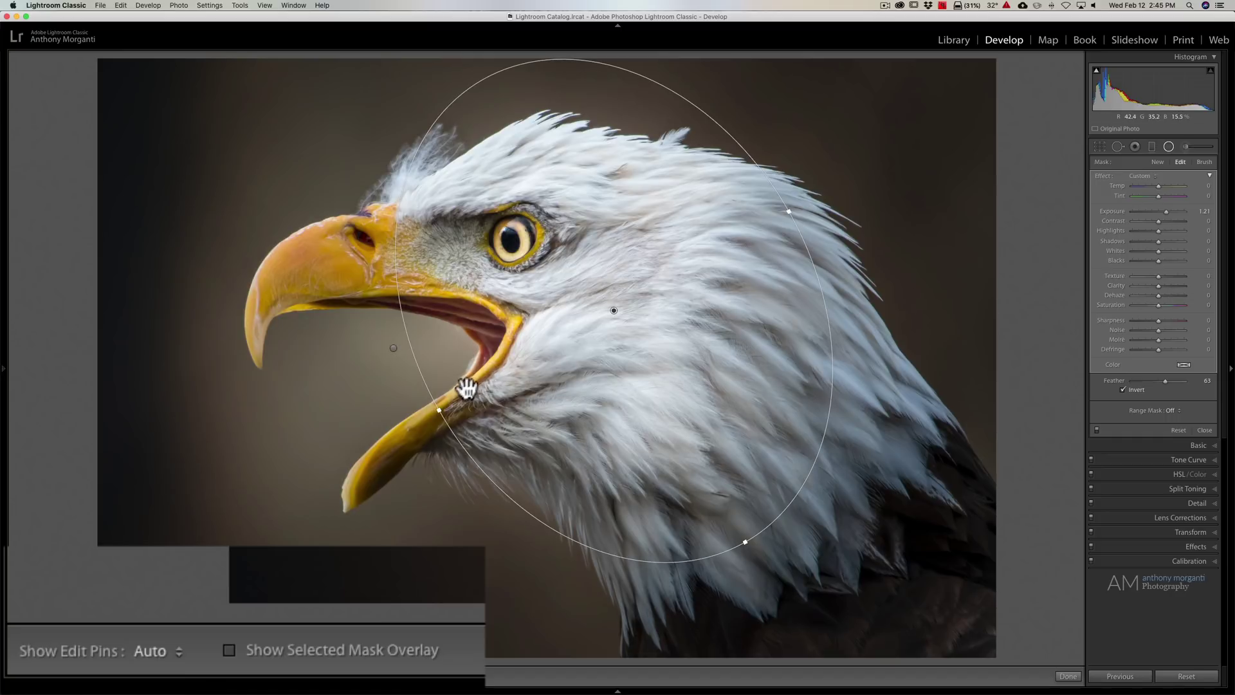
click(165, 651)
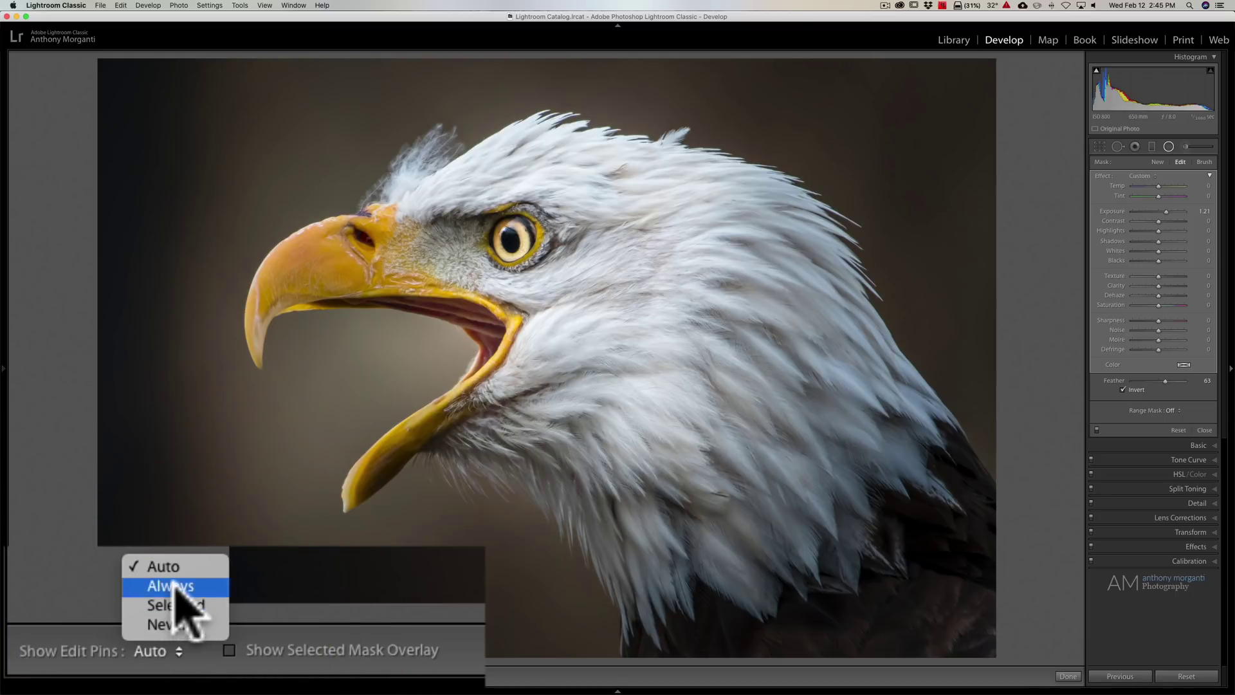
click(158, 650)
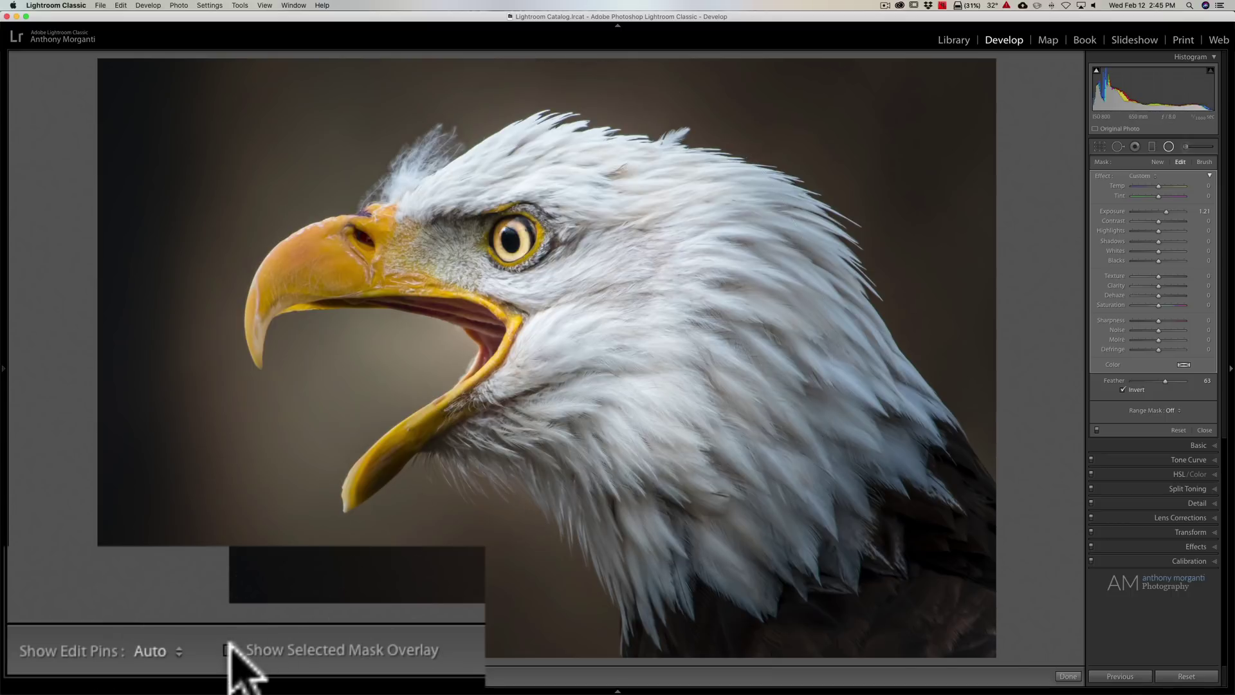
click(229, 650)
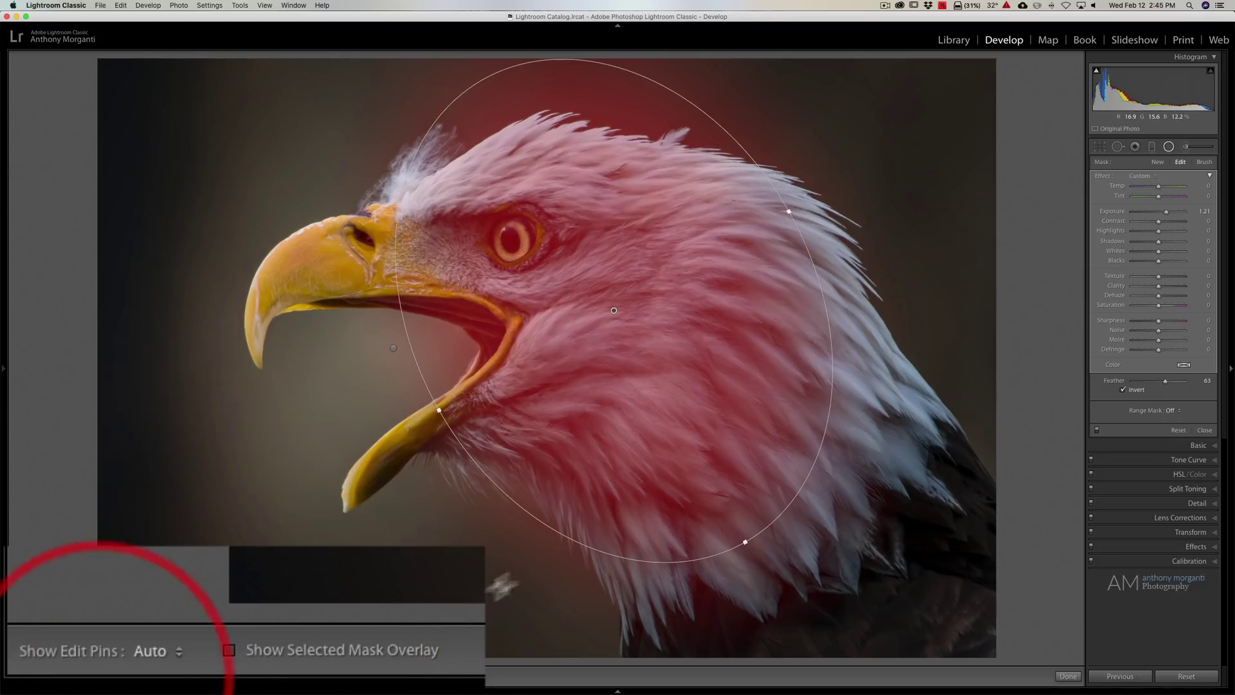
Toggle the head filter's selected mask overlay, leaving it off, and hide the edit pins before restoring their display to Auto
click(229, 649)
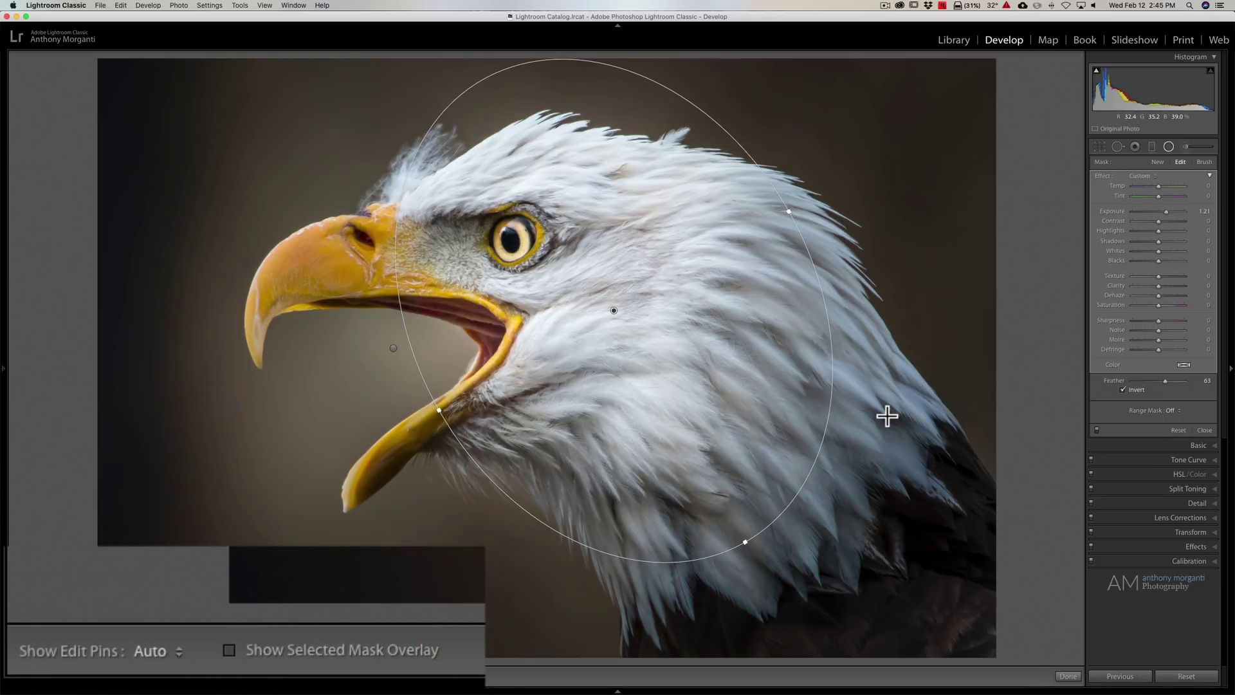
key(o)
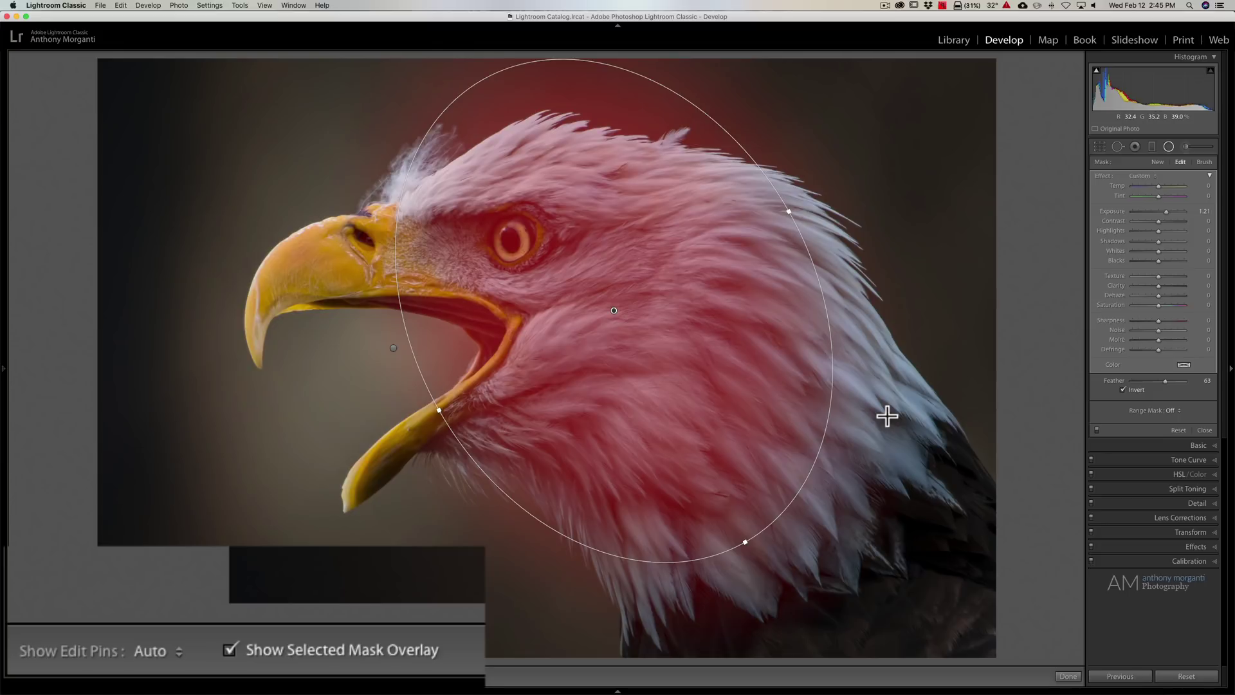
key(o)
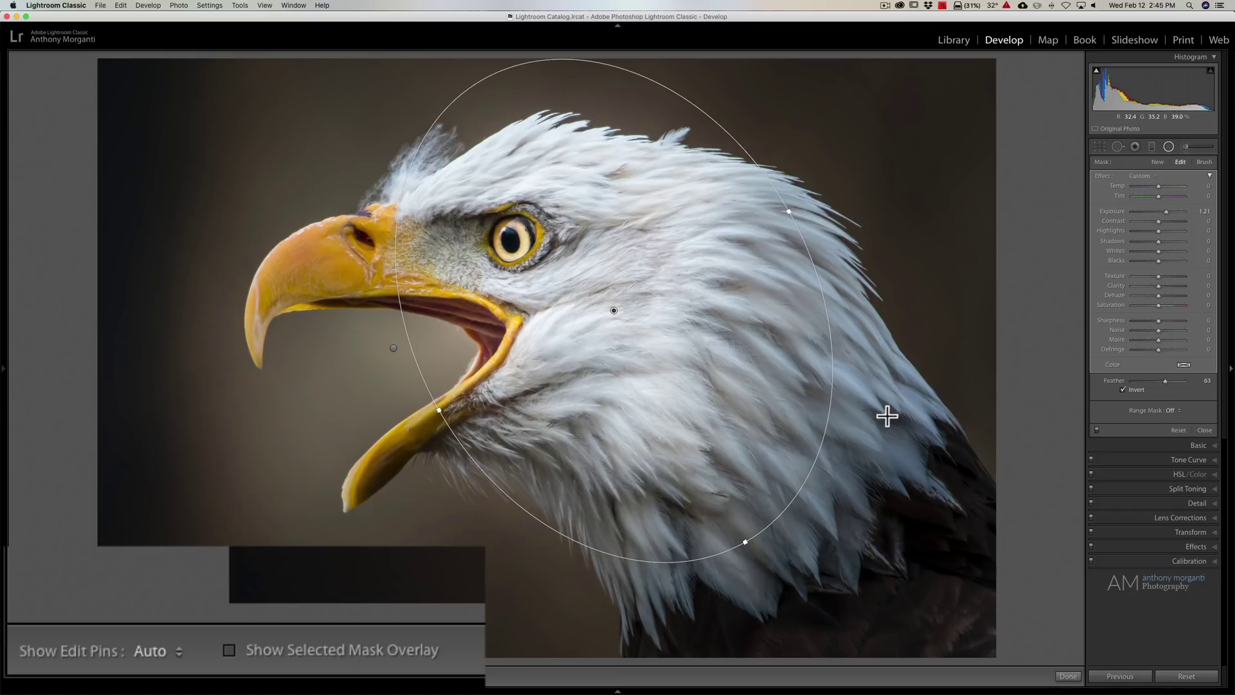
key(h)
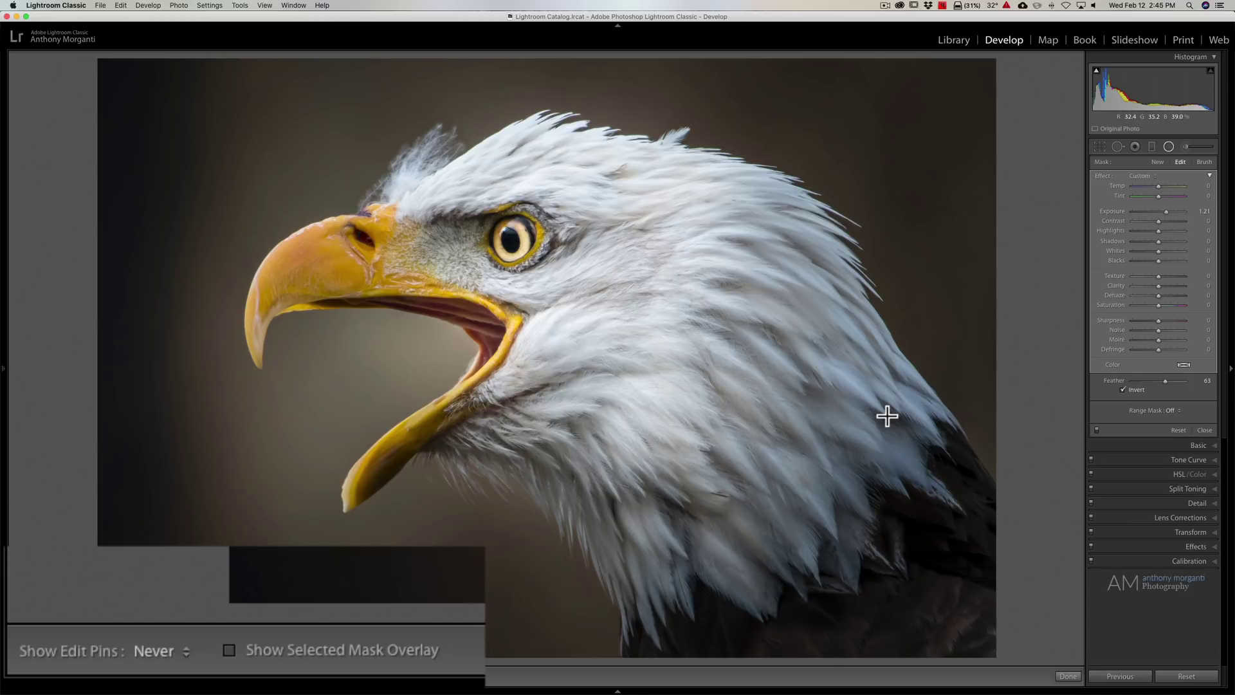
key(h)
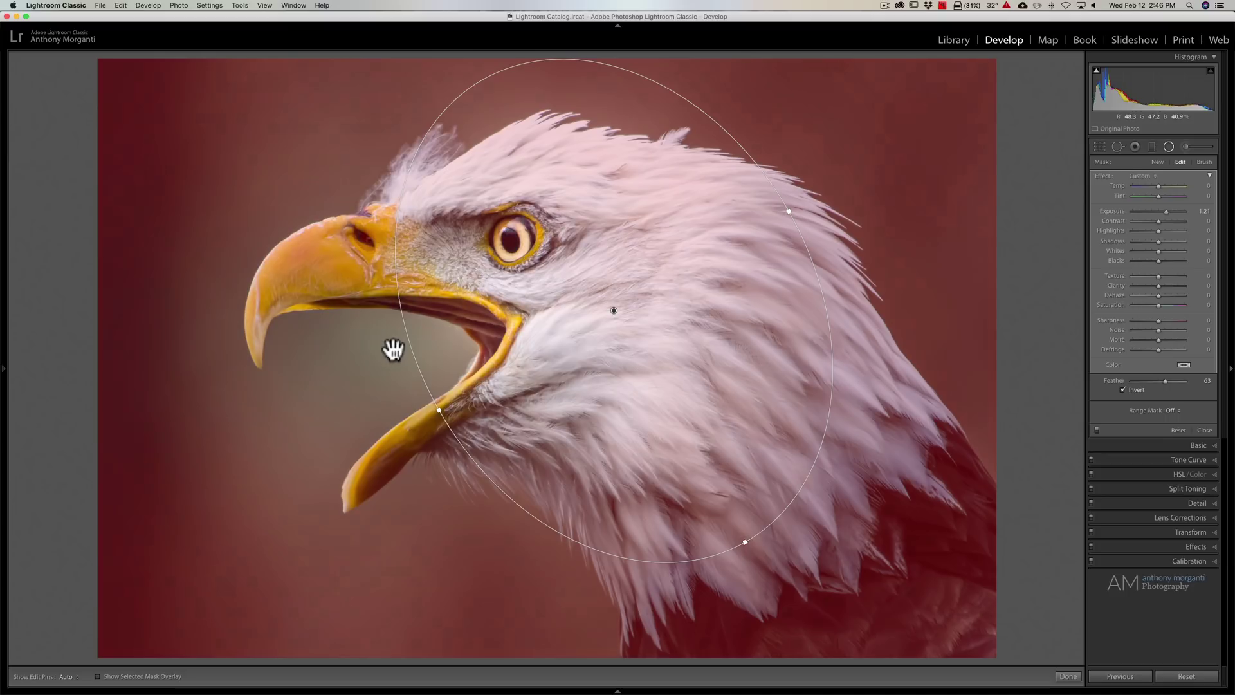
Soften the outer filter's darkening by raising its exposure slightly, and reduce the head filter's exposure to 0.85
double_click(393, 348)
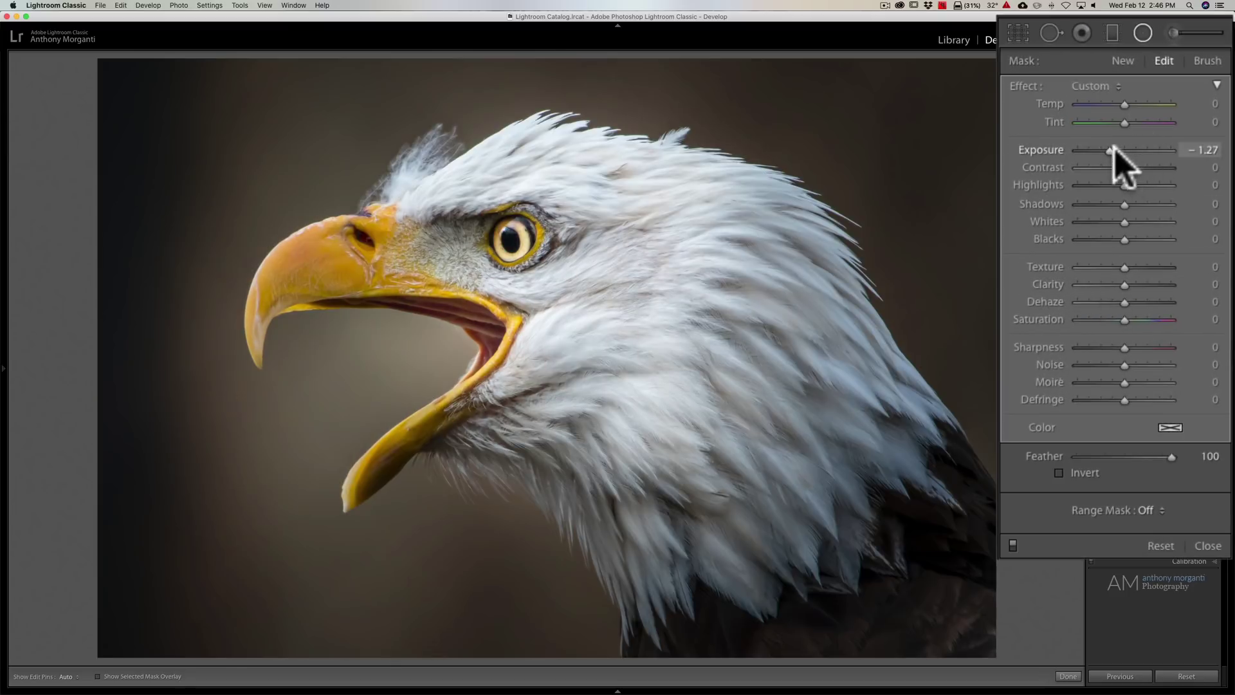
drag(1109, 150, 1115, 150)
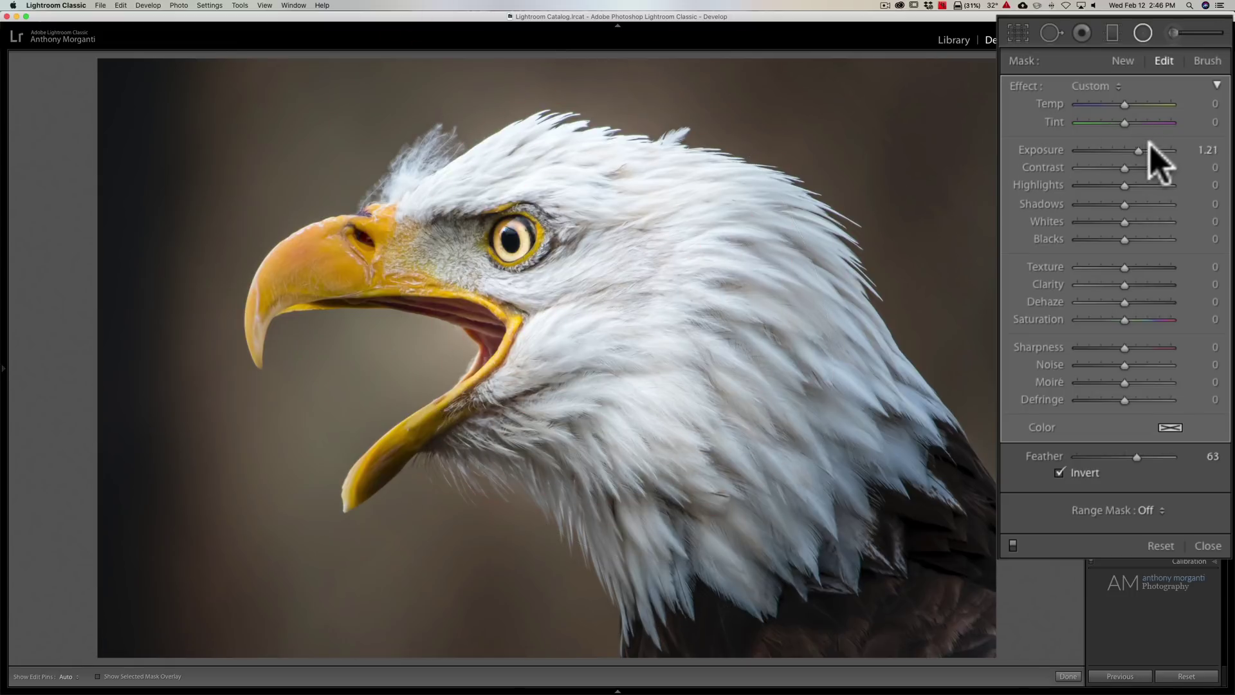
drag(1139, 148, 1135, 147)
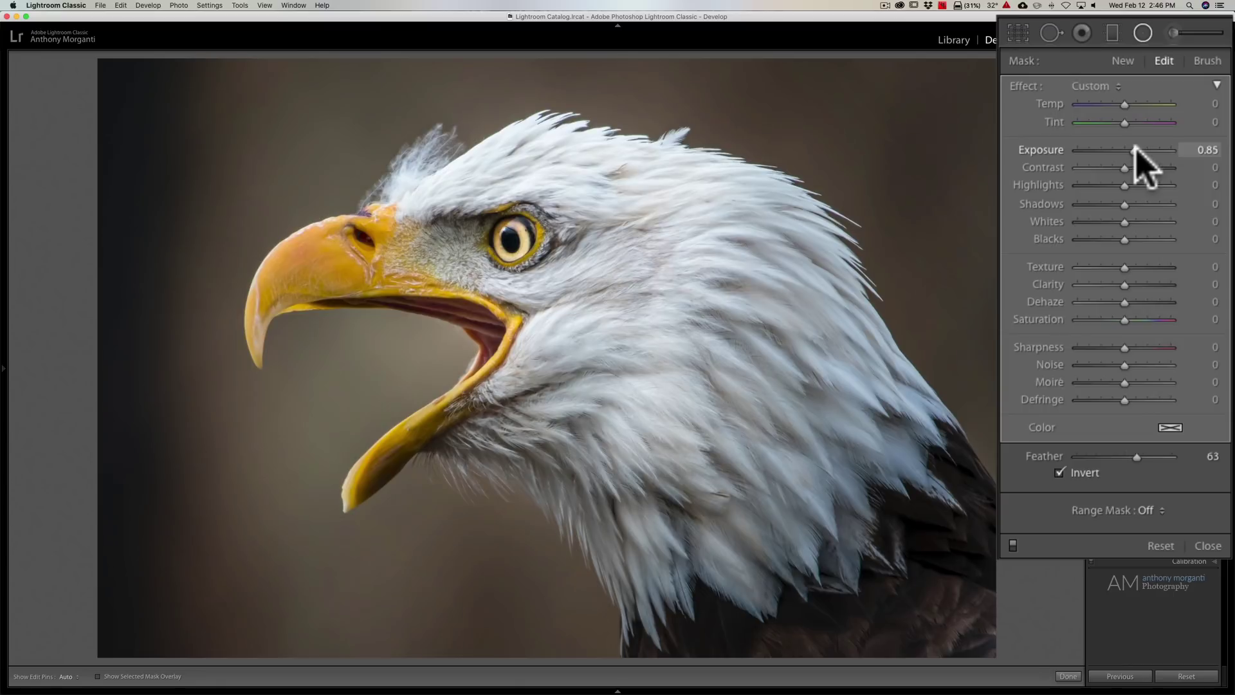
Compare the eagle photo with and without the radial filters, then bring the head filter's outline back into view
click(1013, 546)
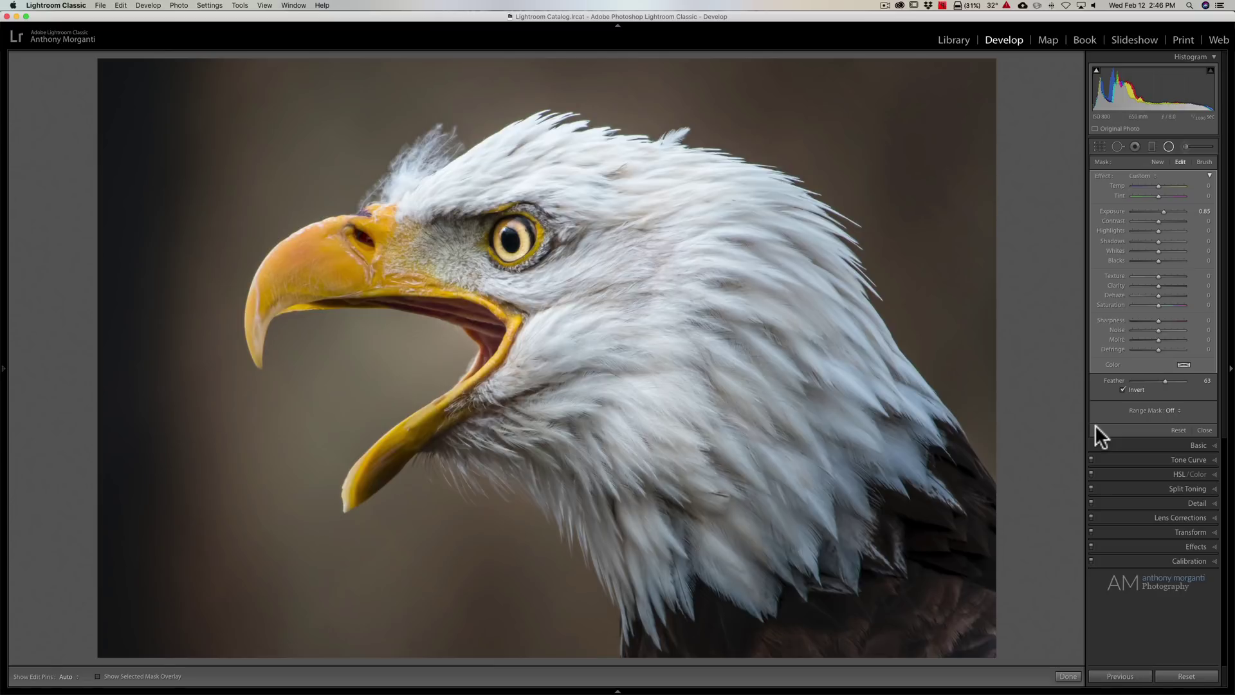
mouse_move(528, 270)
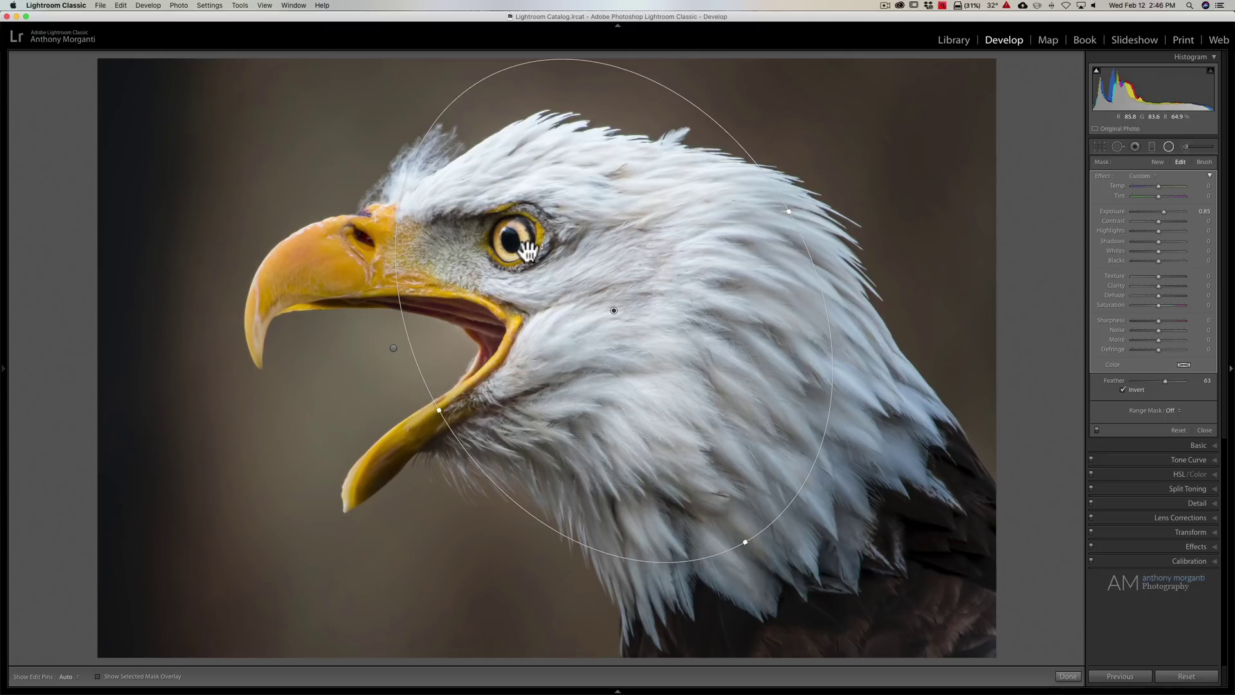